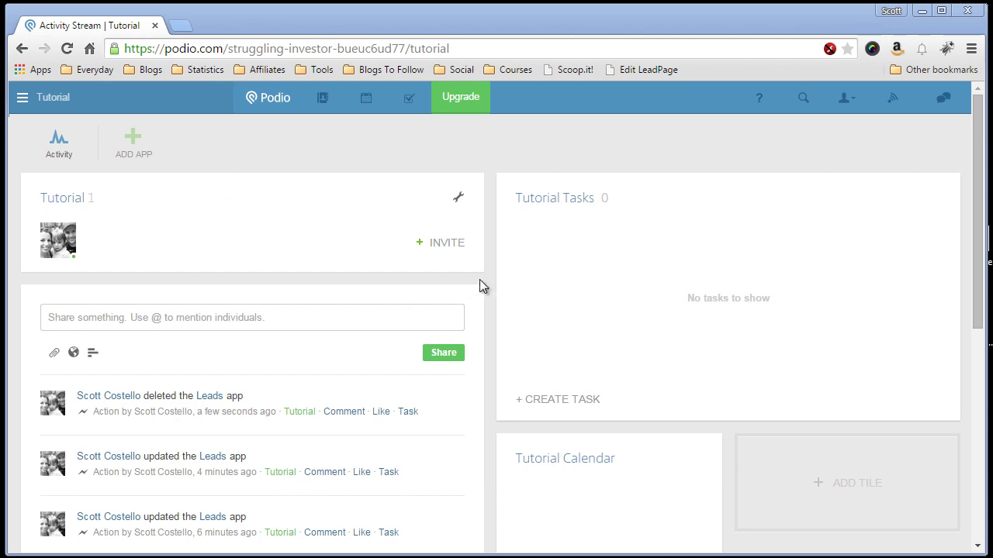
Step: Start adding a new app to the Tutorial workspace
left_click(135, 153)
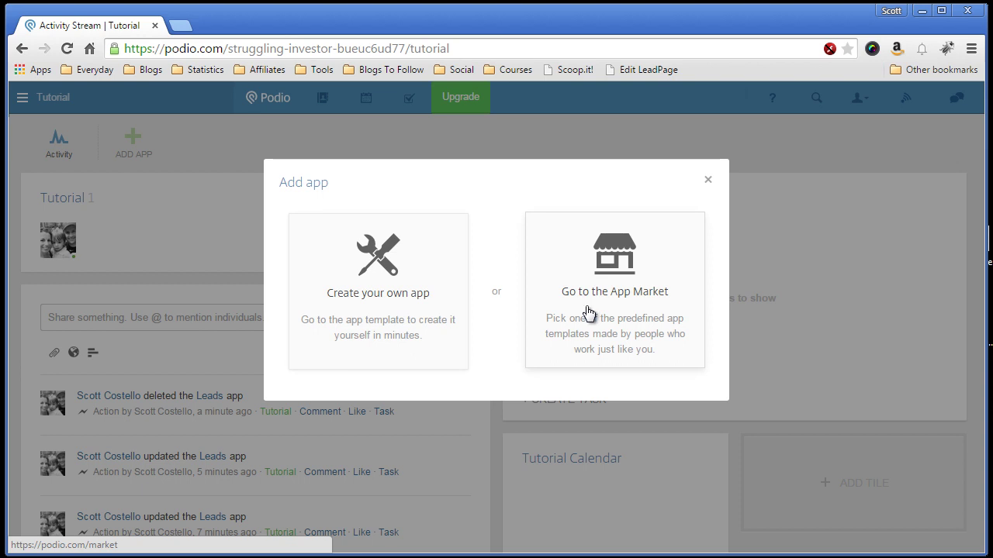
Step: Build a custom app named Leads whose items are called Lead
left_click(380, 305)
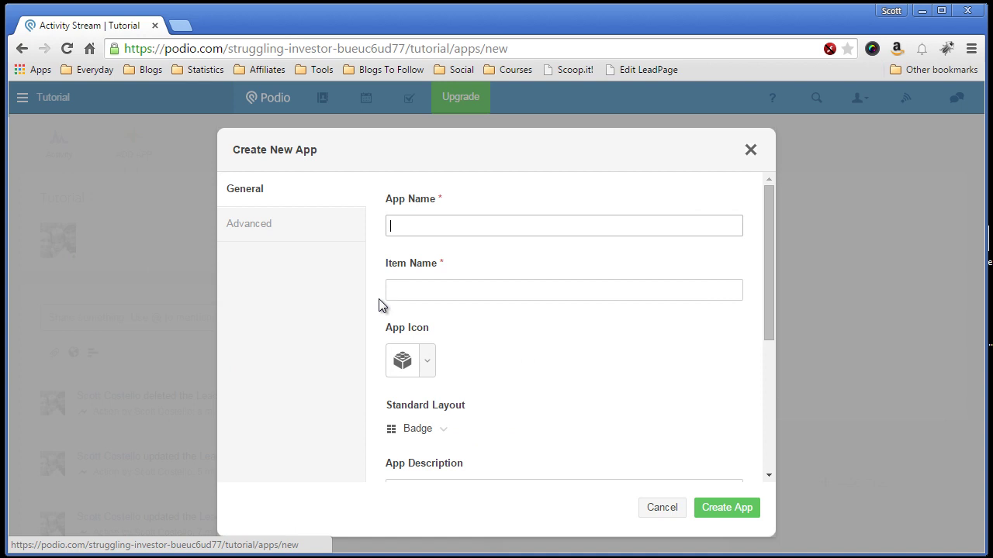
type("Leads")
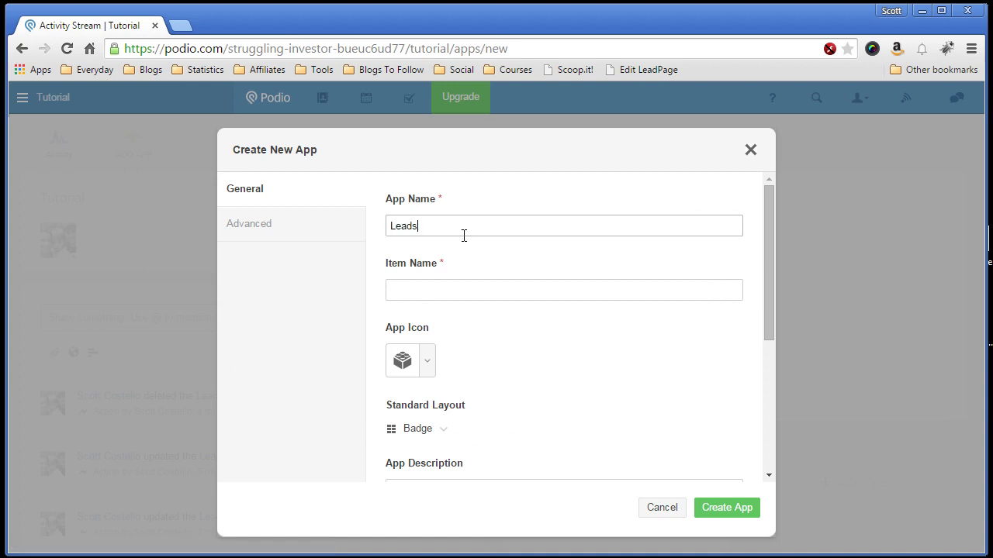
key("Tab")
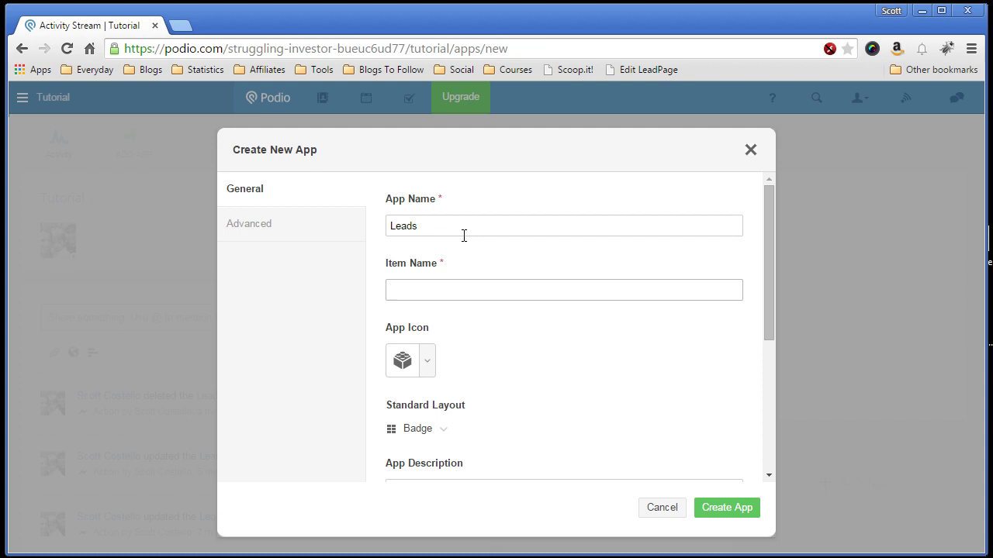
type("Lead")
Step: Search the icon picker for House and choose the house icon
left_click(429, 361)
type("House")
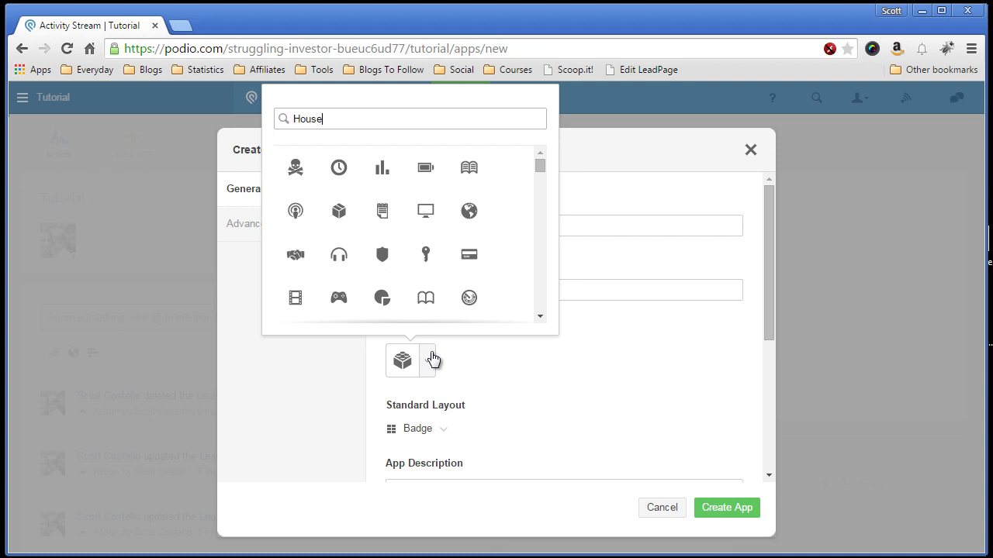
left_click(296, 171)
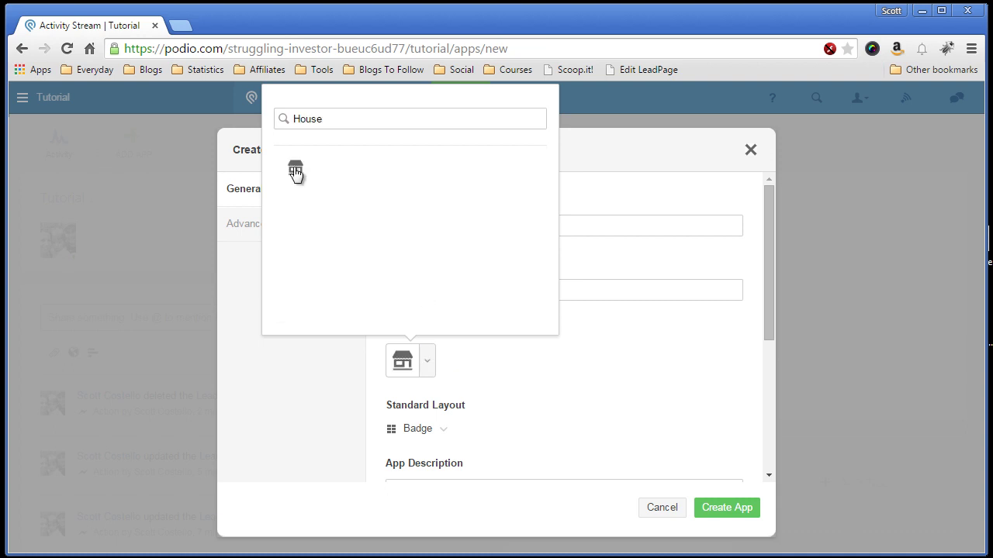
Step: Switch the standard layout from Badge to Table, keep the Standard app type, and create Leads
scroll(500, 374, "down", 1)
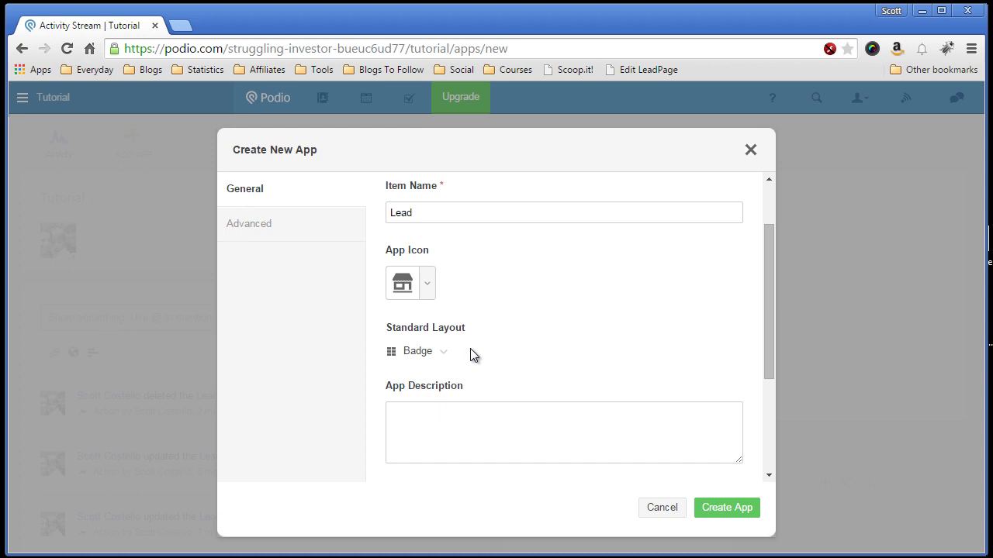
left_click(446, 355)
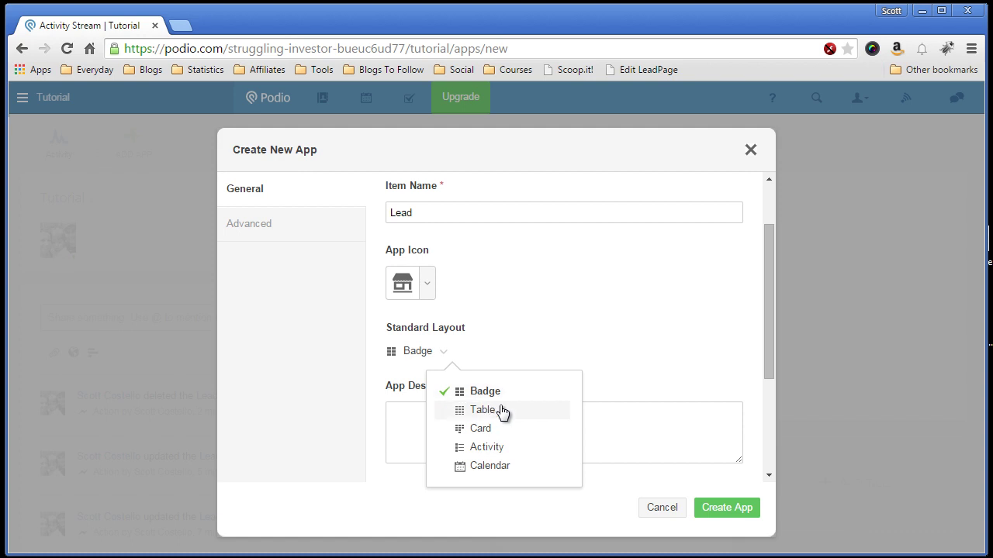
left_click(490, 411)
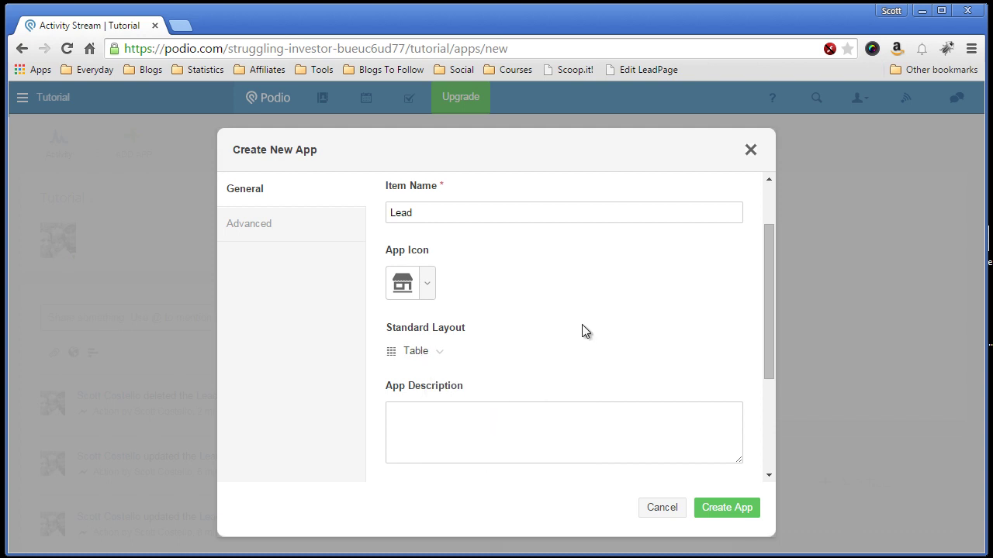
left_click_drag(766, 329, 765, 403)
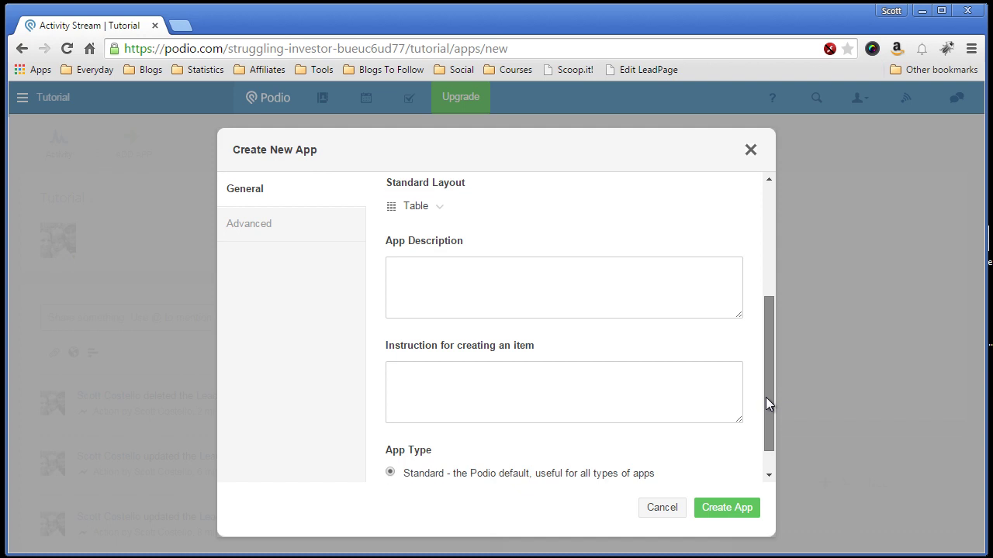
left_click_drag(765, 397, 766, 432)
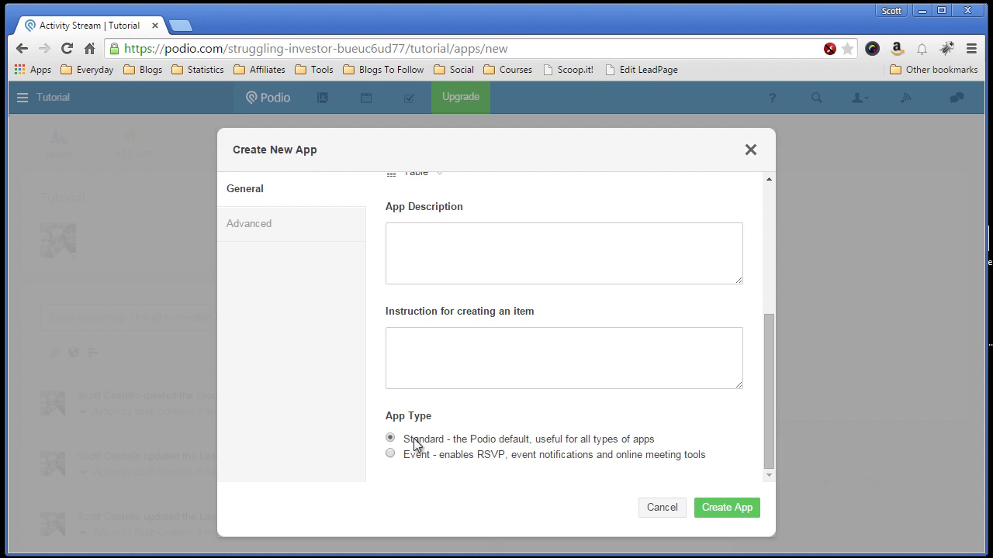
left_click(713, 510)
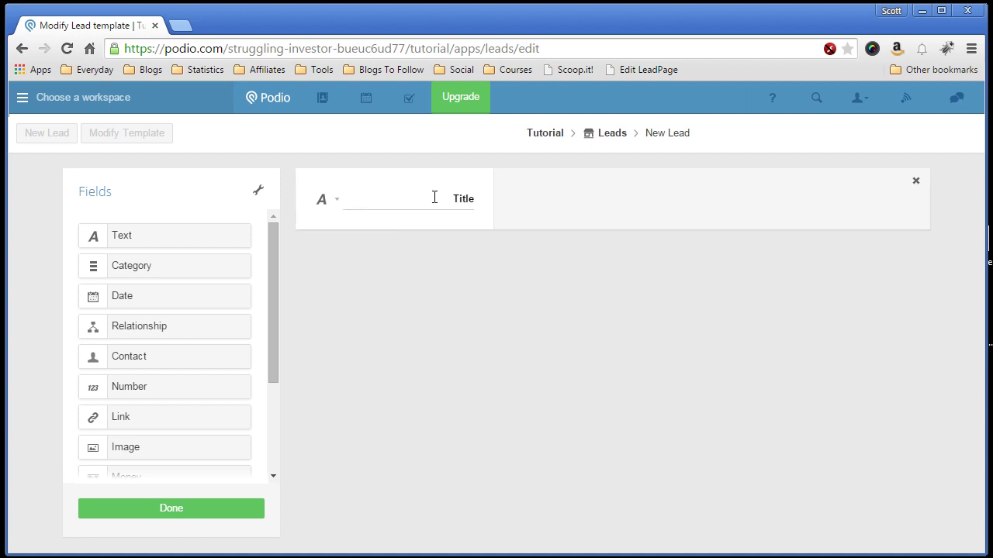
Step: Rename the Title field to Address and add a single-line City text field below it
double_click(463, 198)
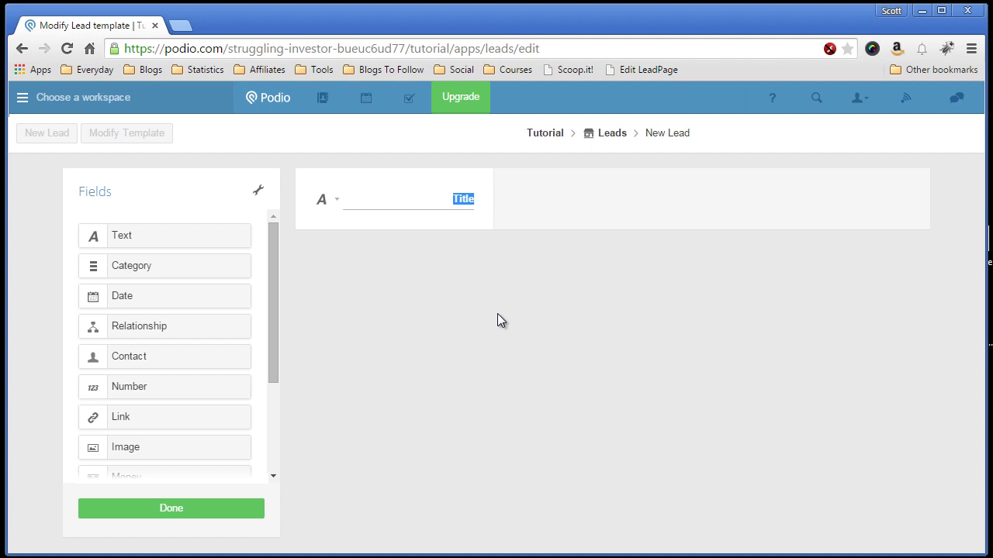
type("Address")
left_click_drag(146, 238, 361, 248)
left_click(441, 273)
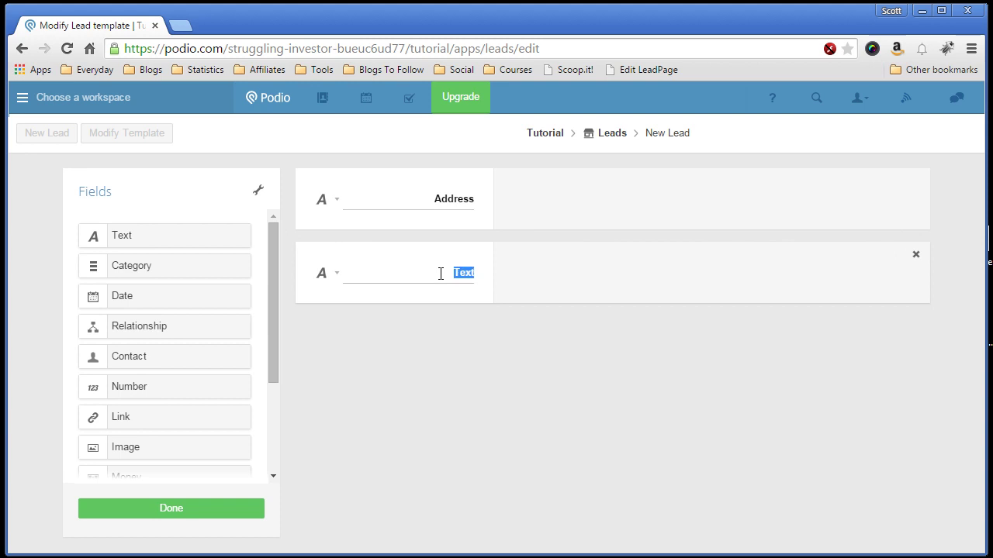
type("City")
left_click(337, 278)
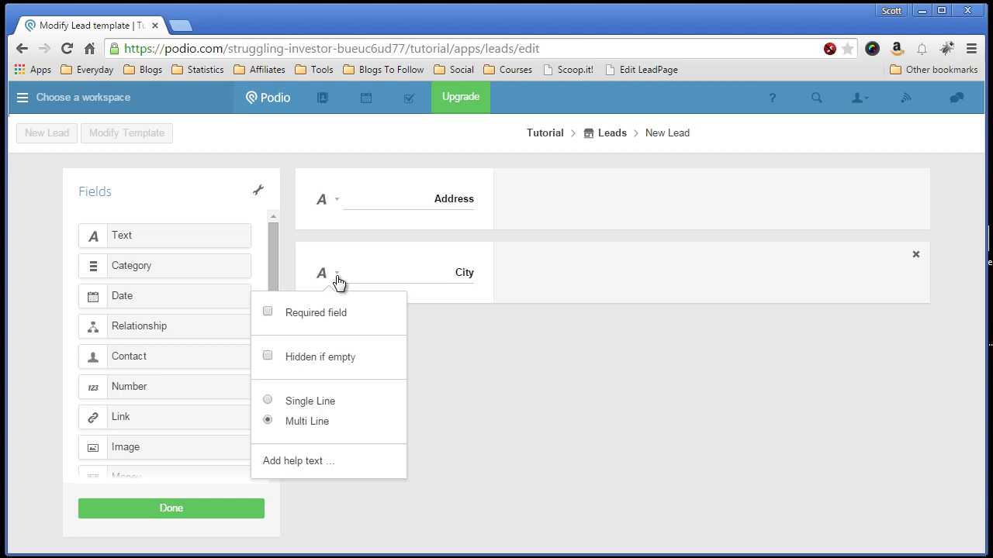
left_click(268, 402)
left_click(449, 344)
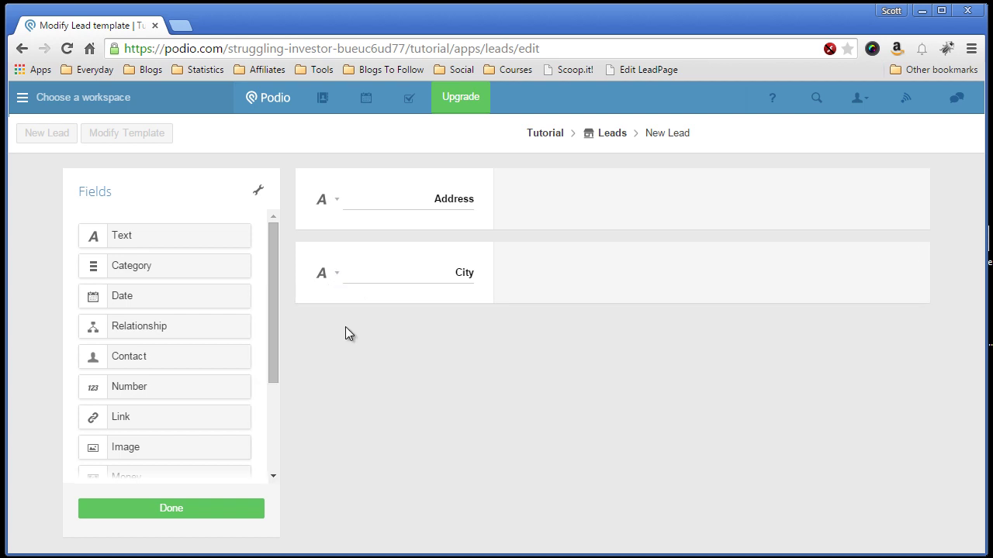
Step: Add a single-line State text field and a Zip text field below City
left_click_drag(155, 235, 421, 356)
type("State")
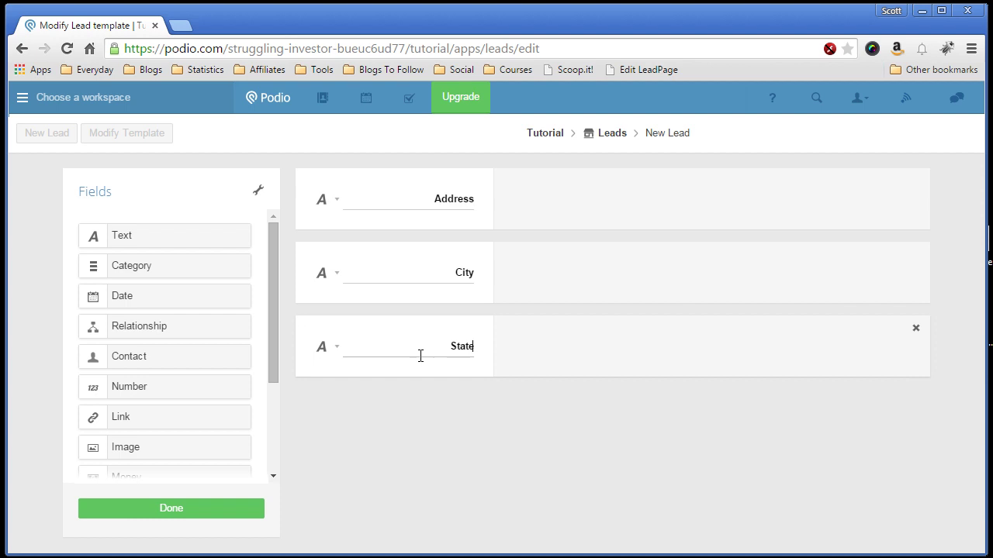
left_click(327, 348)
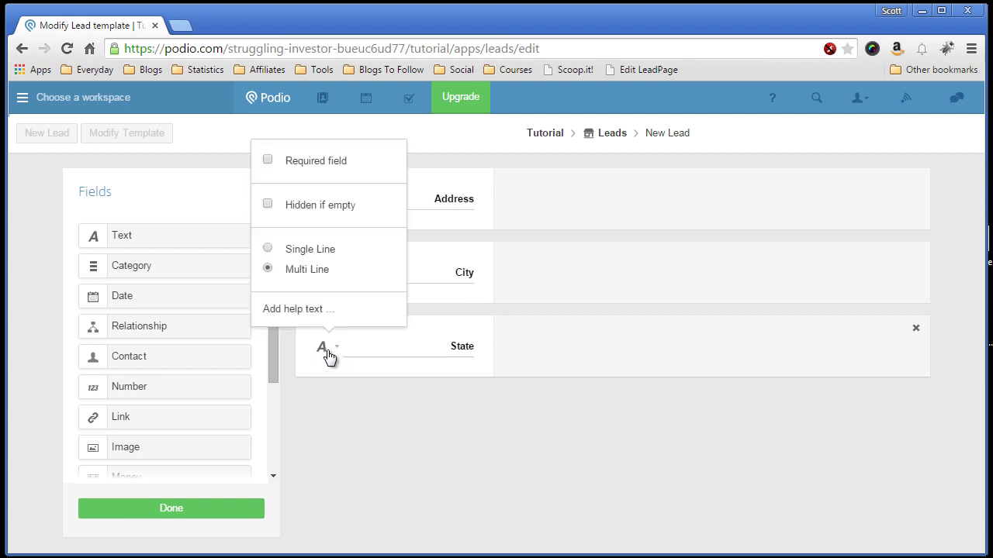
left_click(307, 250)
left_click(369, 390)
left_click_drag(157, 244, 406, 412)
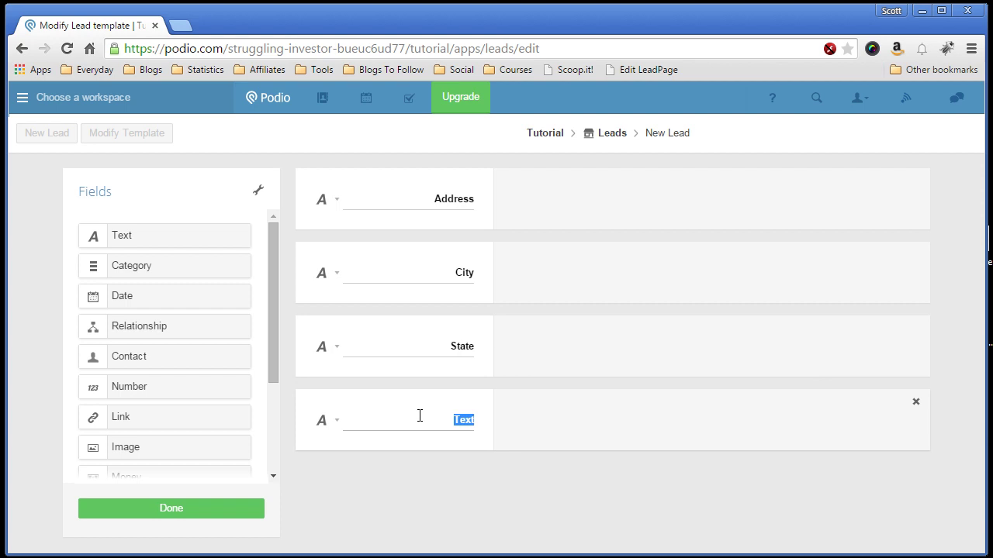
type("Zip")
left_click(325, 421)
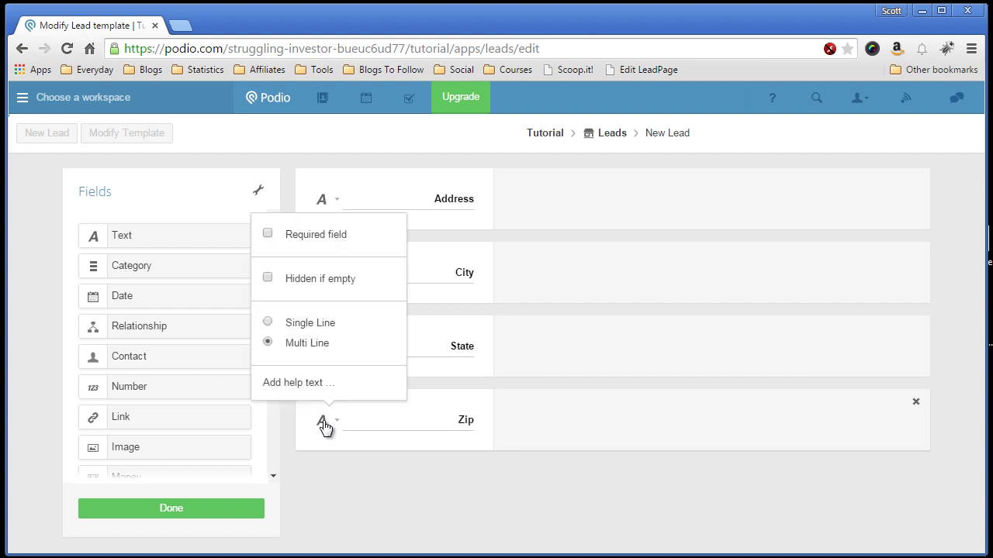
left_click(386, 472)
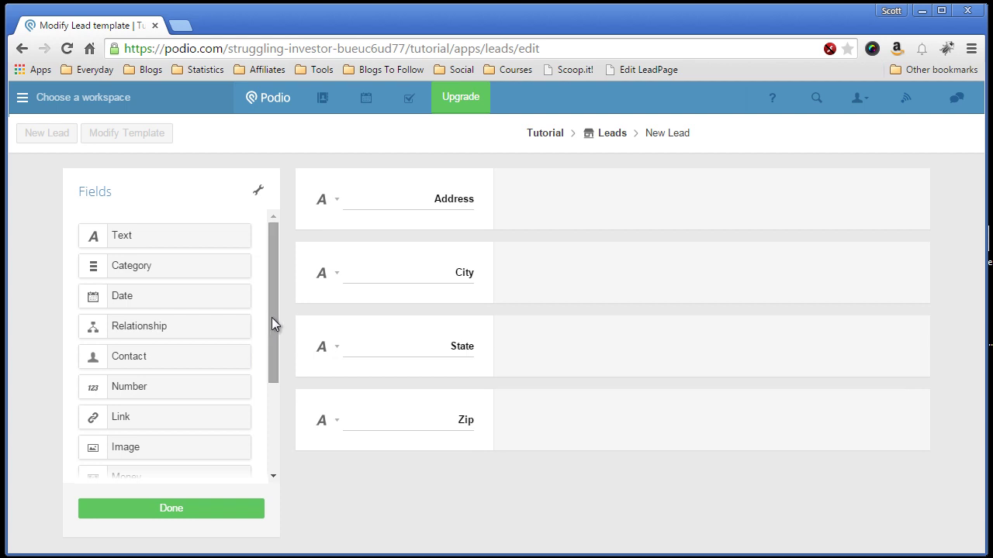
Step: Place a Map field under Zip as the template's fifth field
left_click_drag(271, 317, 272, 405)
left_click_drag(150, 421, 398, 477)
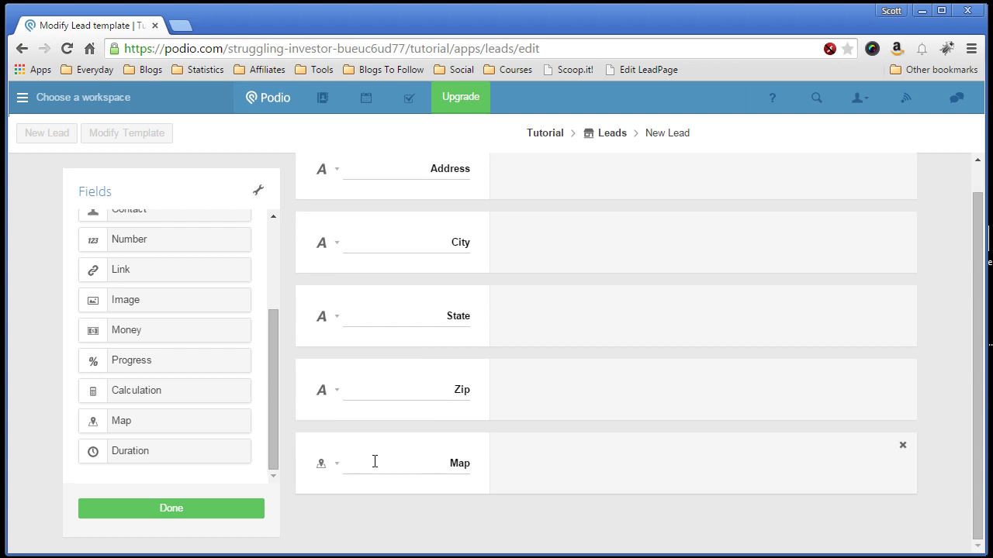
scroll(405, 455, "up", 1)
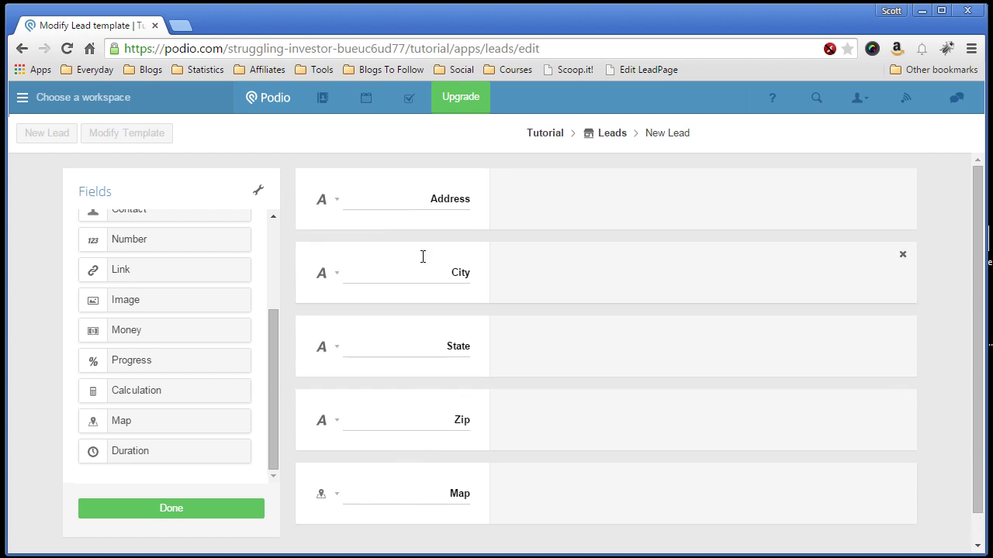
scroll(413, 427, "down", 1)
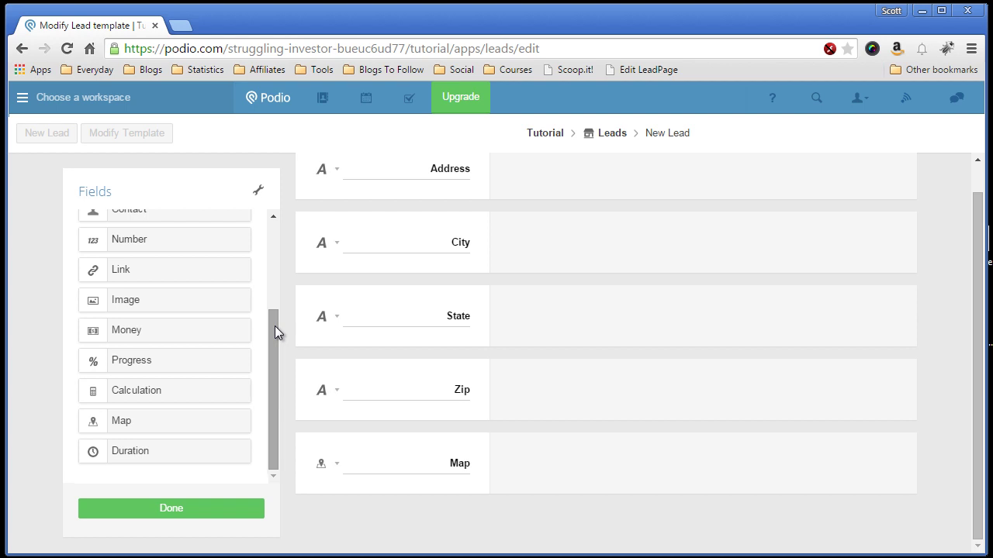
Step: Add a category field below Map named Status with Prospect as its first option
left_click_drag(275, 331, 258, 264)
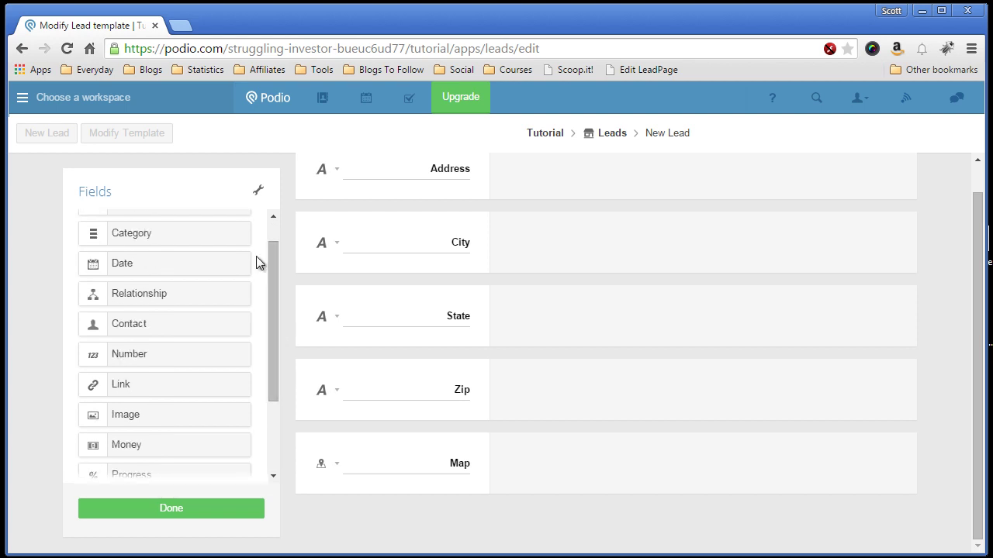
left_click_drag(148, 232, 414, 501)
double_click(446, 467)
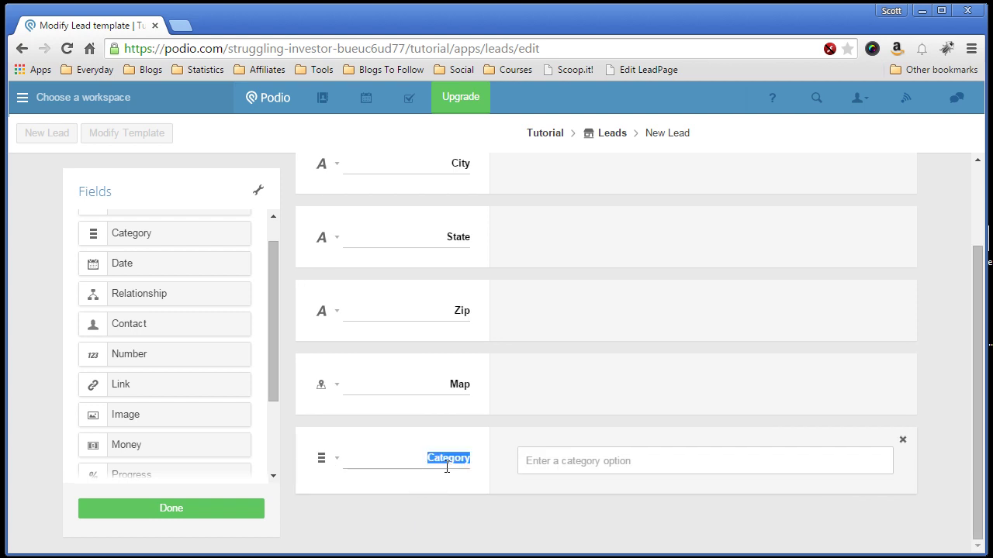
type("Status")
left_click(569, 470)
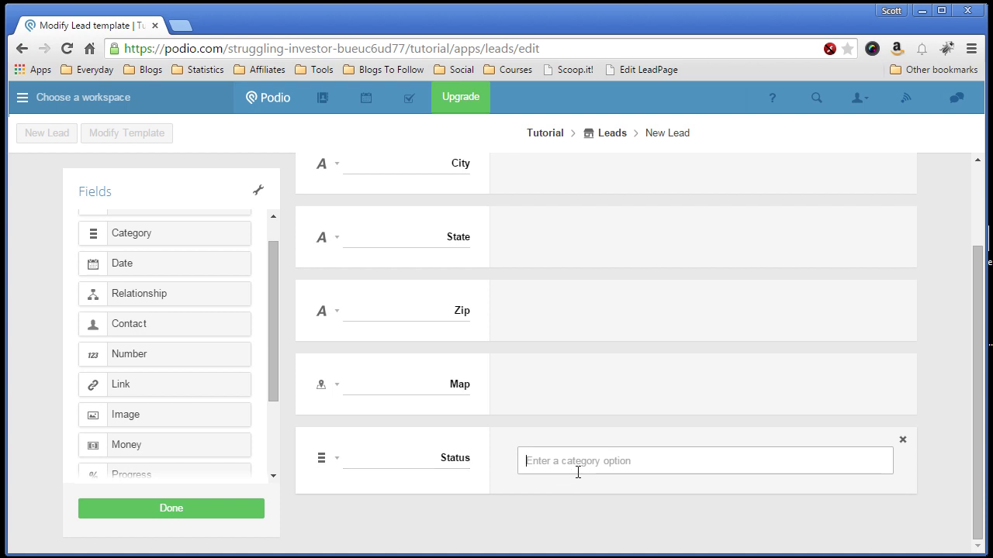
type("Prospect")
key("Return")
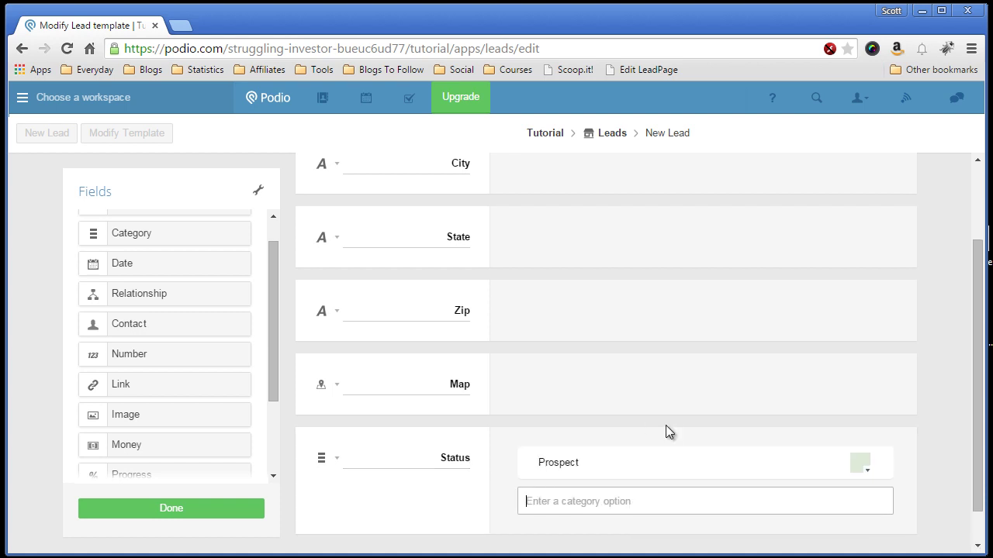
Step: Add Responded, Offer Made, Under Contract, Deal and Dead as further Status options
type("Re")
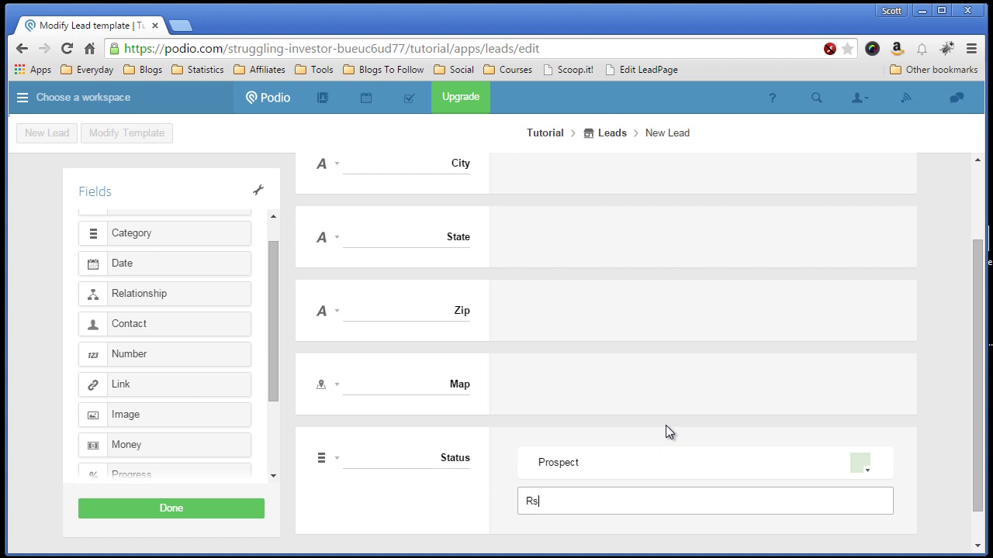
type("sponded")
key("Return")
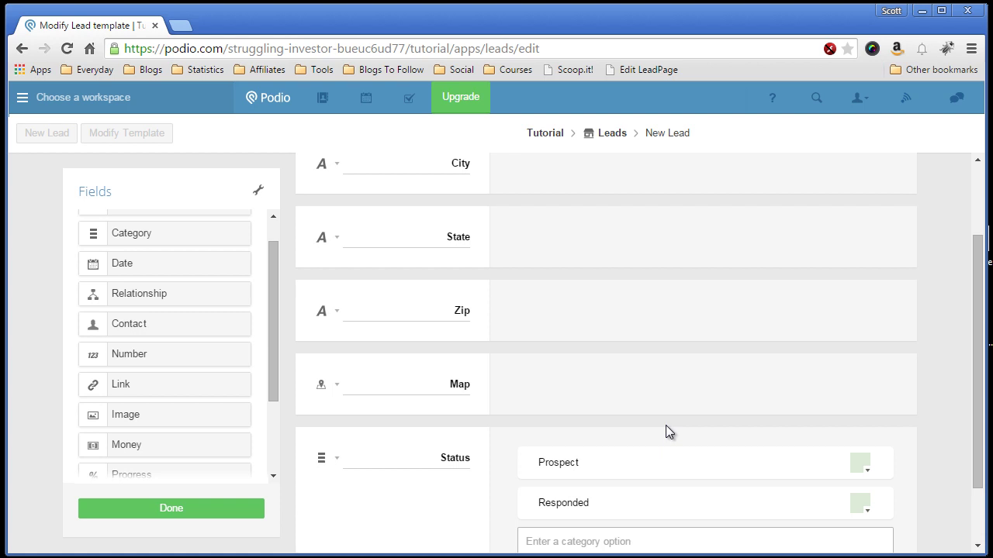
type("Offer Made")
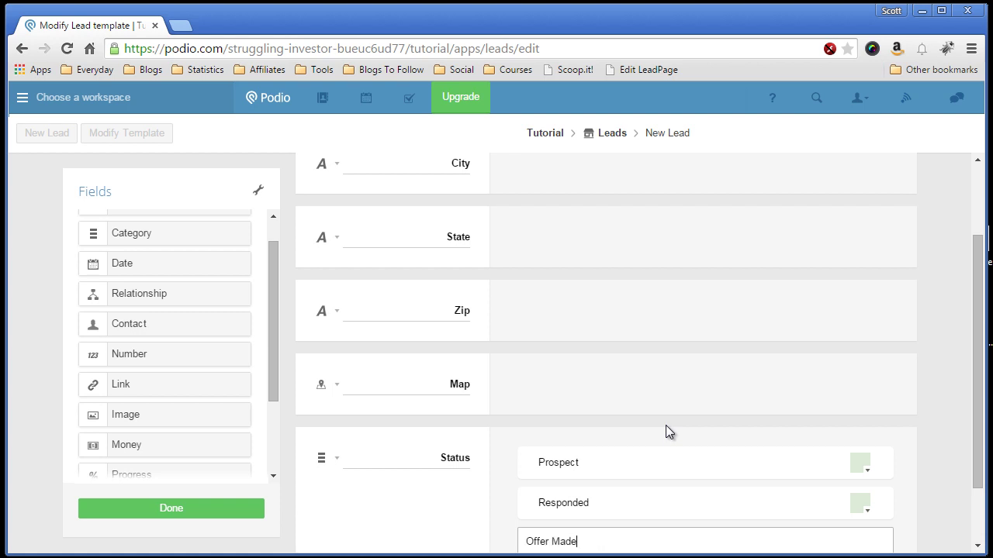
key("Return")
scroll(665, 425, "down", 2)
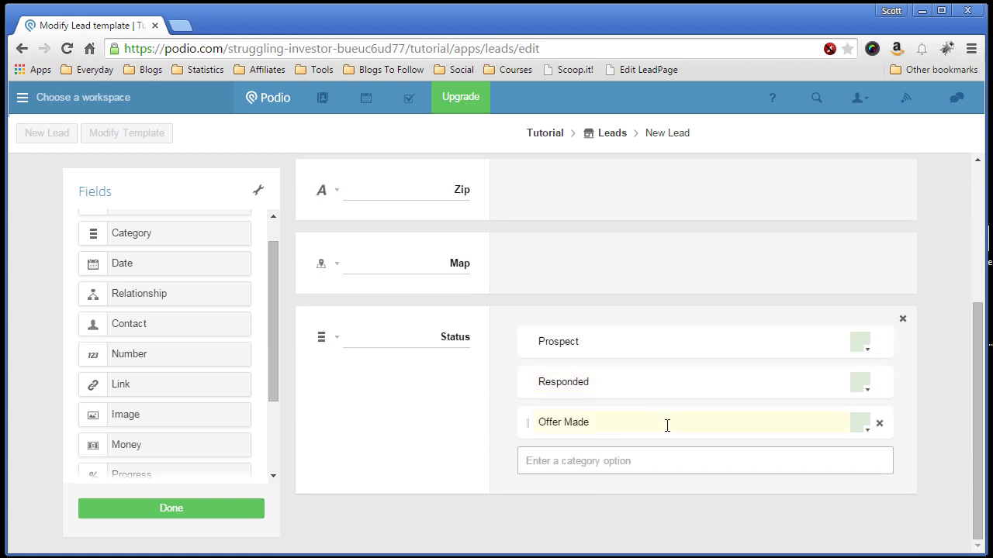
type("Under Contract")
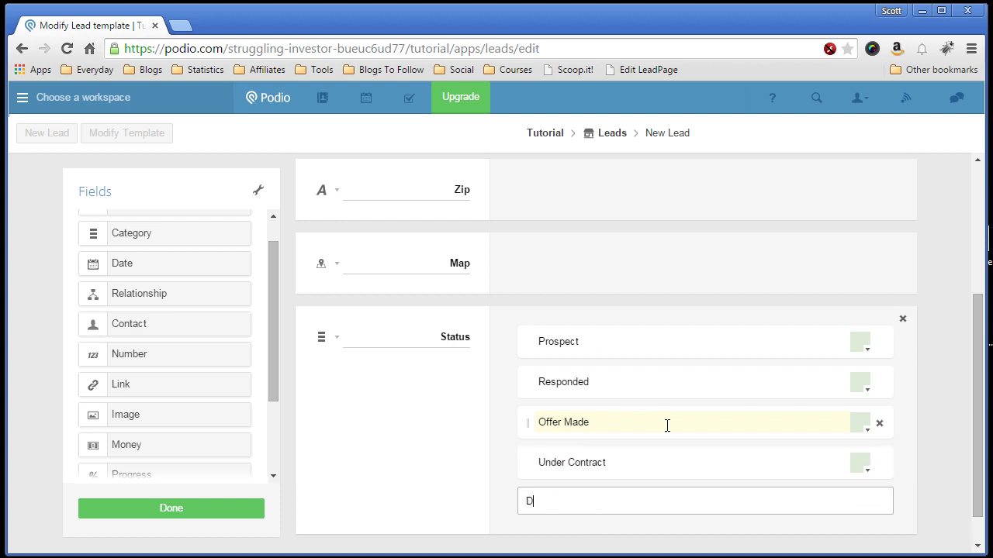
type("eal")
key("Return")
type("Dead")
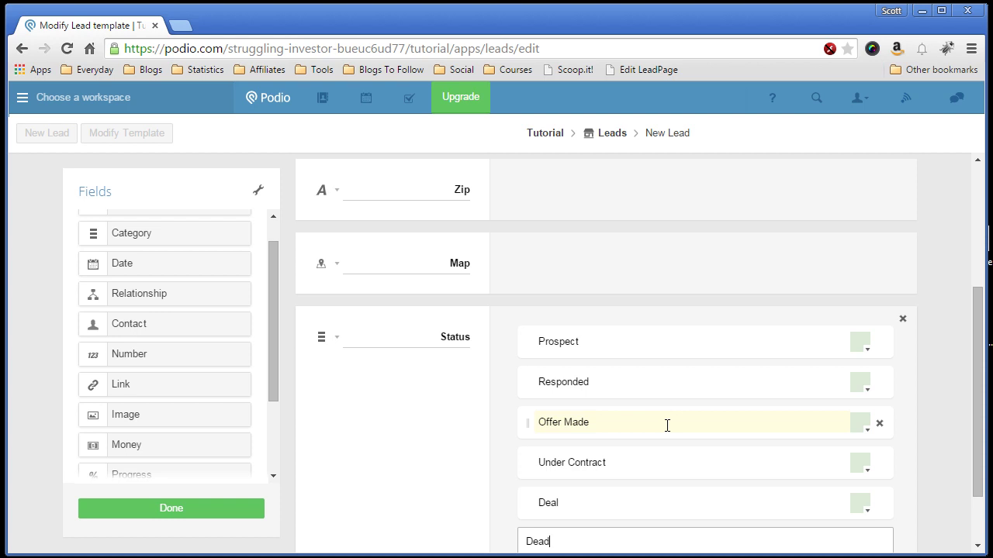
key("Return")
Step: Make Prospect's swatch yellow, then change Dead's colour from pink to salmon
scroll(664, 425, "down", 1)
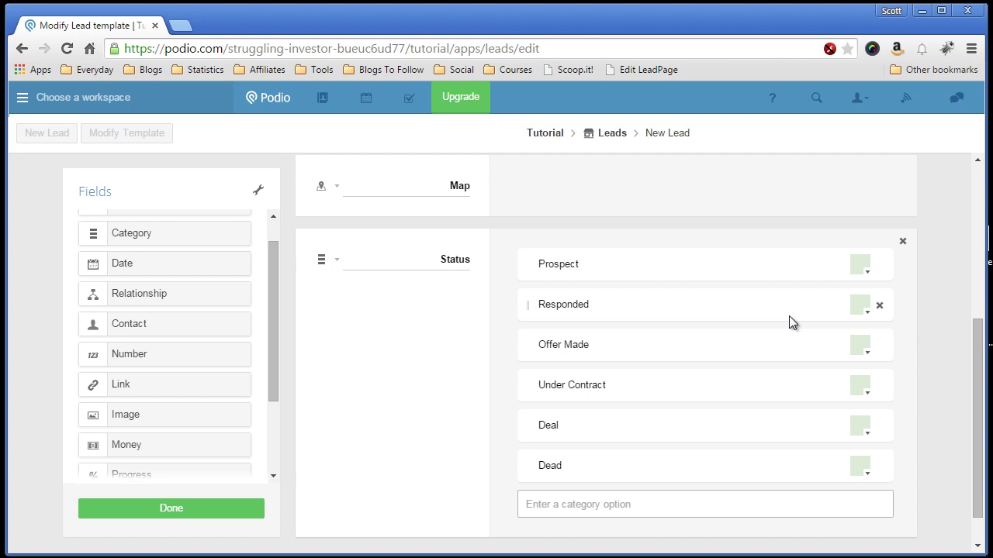
left_click(866, 276)
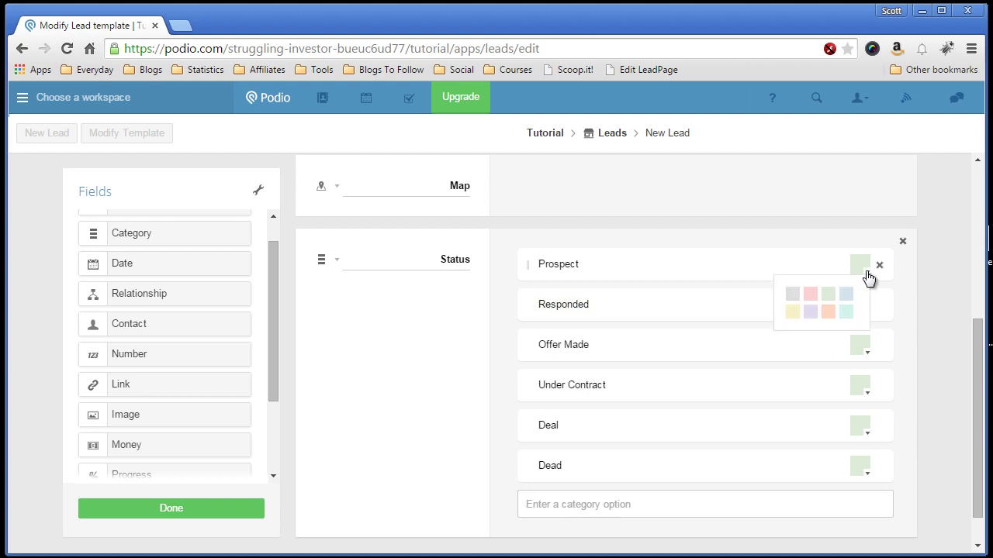
left_click(794, 315)
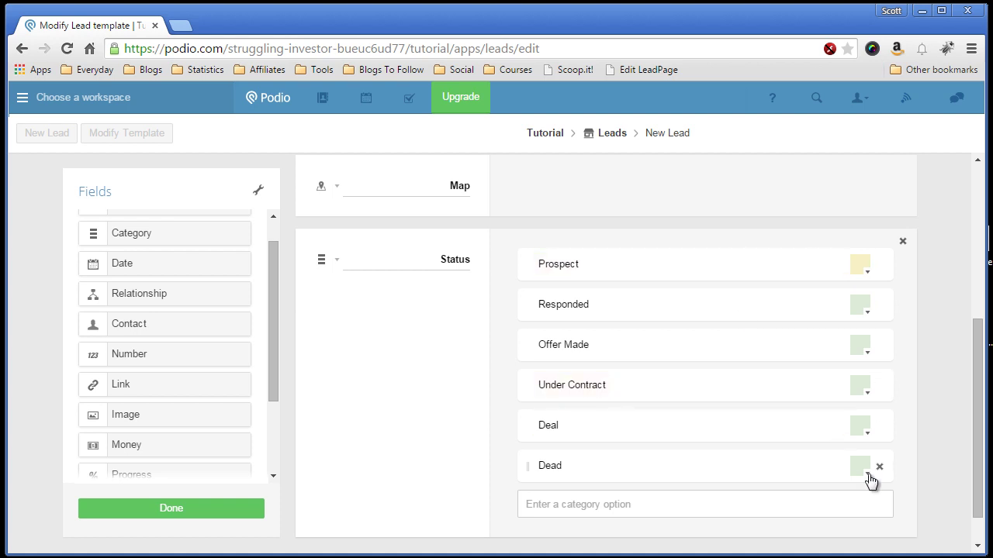
left_click(867, 434)
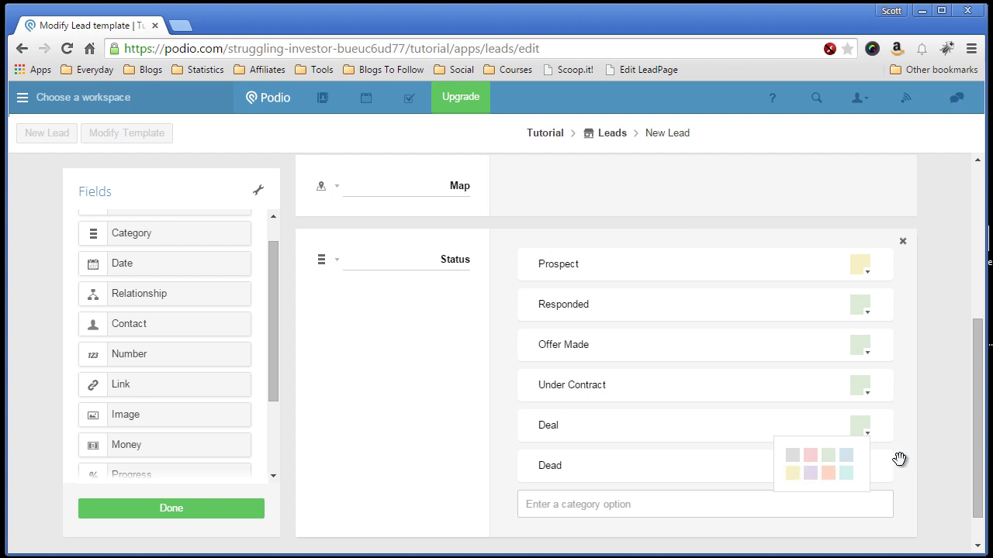
left_click(867, 471)
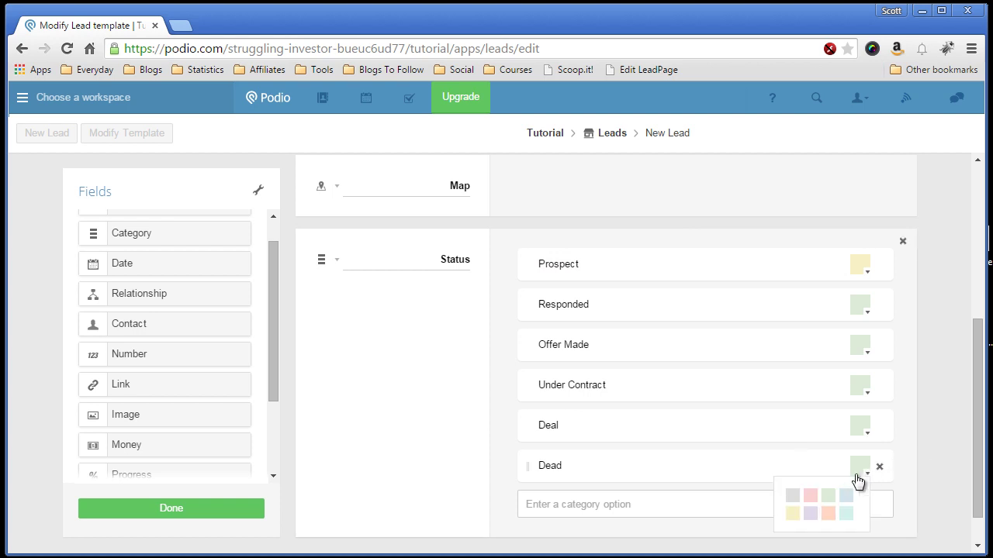
left_click(812, 497)
left_click(867, 470)
left_click(828, 512)
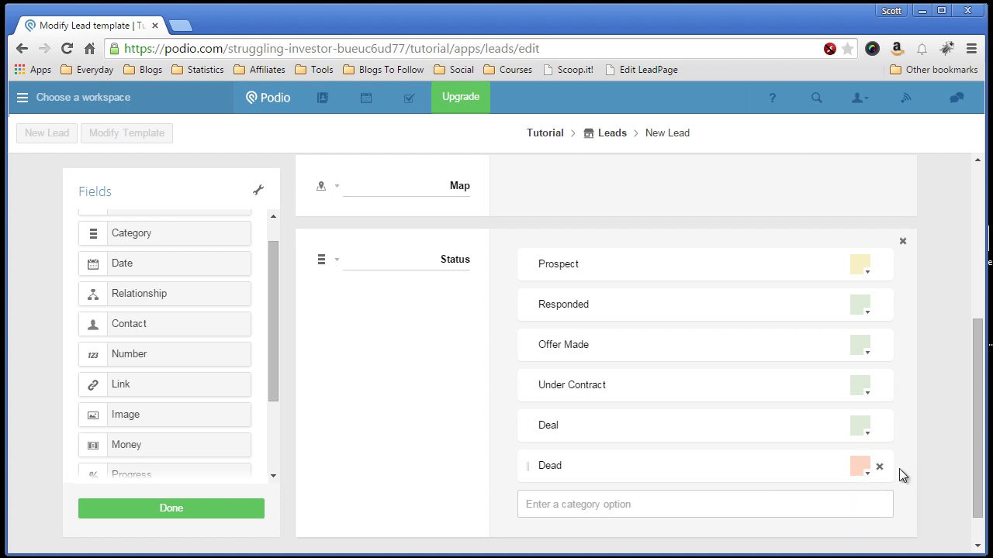
scroll(470, 378, "down", 1)
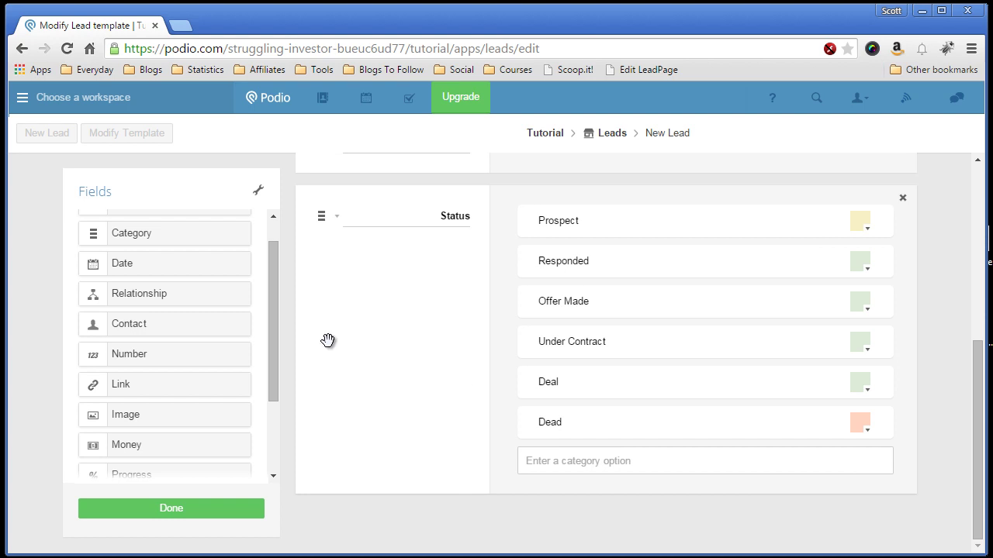
left_click_drag(273, 299, 270, 316)
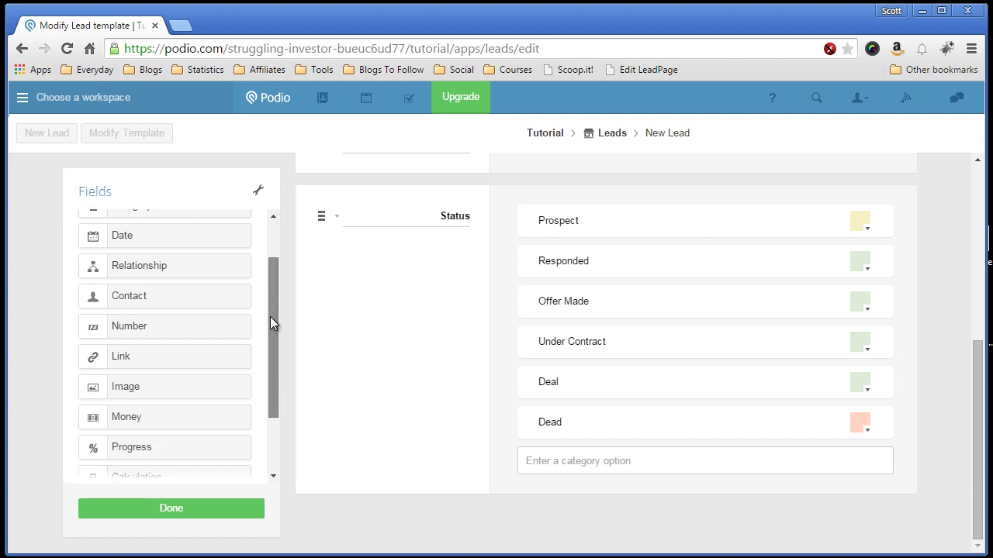
Step: Place a Contact field under Status and set its contact type to Workspace contacts
left_click_drag(173, 293, 415, 504)
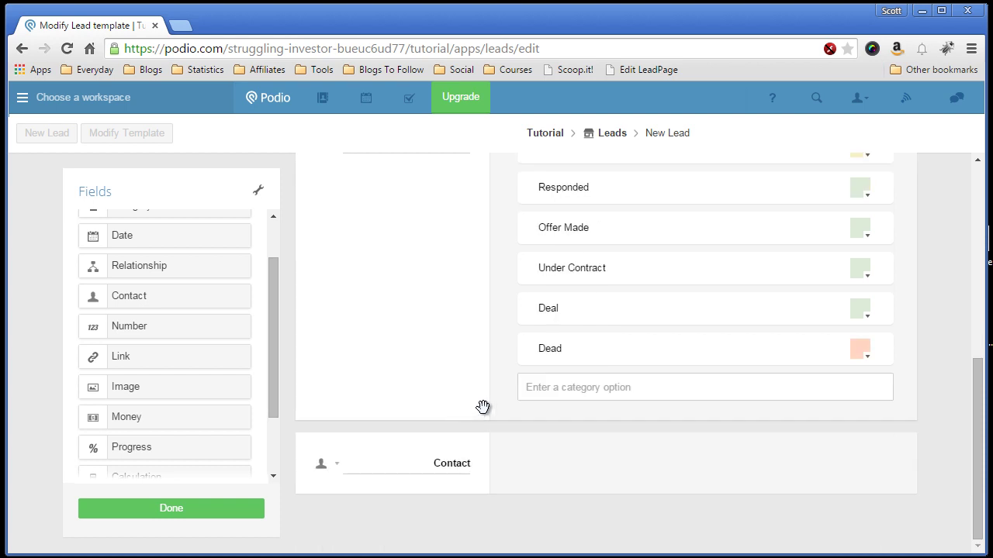
left_click(333, 468)
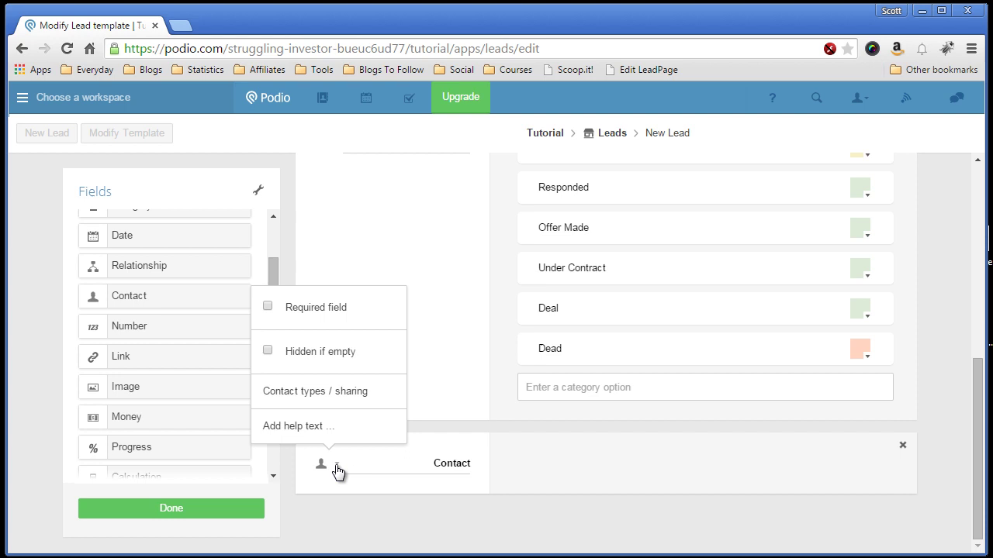
left_click(299, 398)
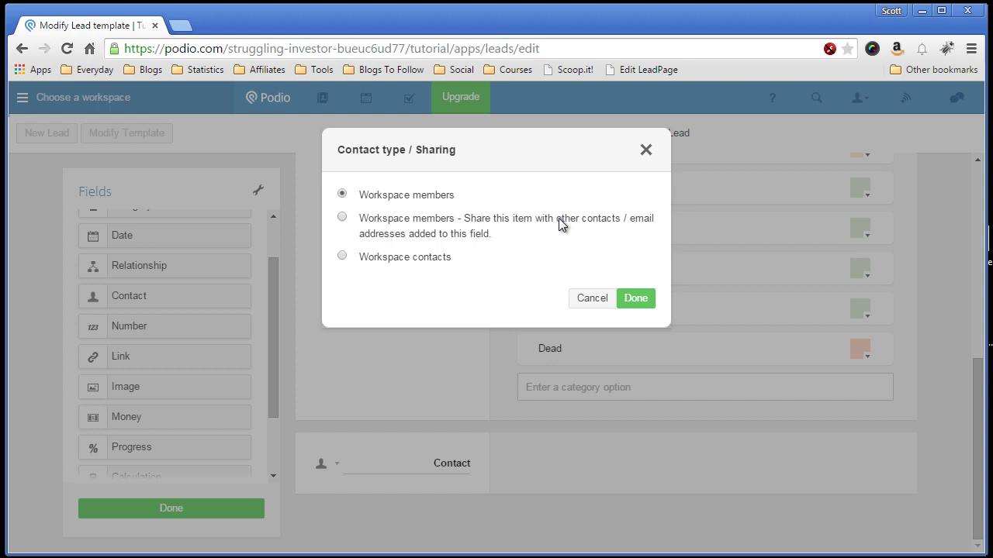
left_click(392, 261)
left_click(629, 298)
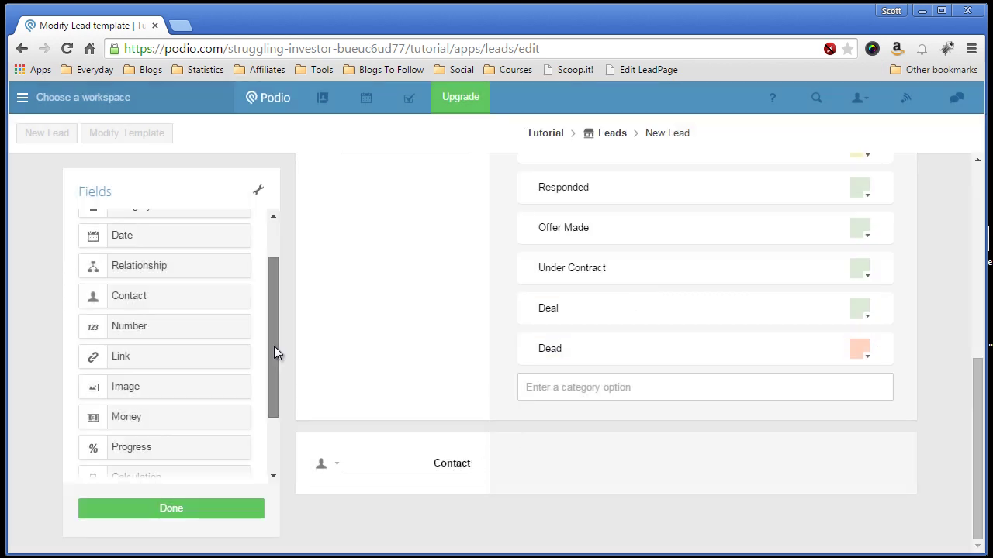
Step: Add a Number field below Contact and name it Bedrooms
left_click_drag(274, 346, 272, 373)
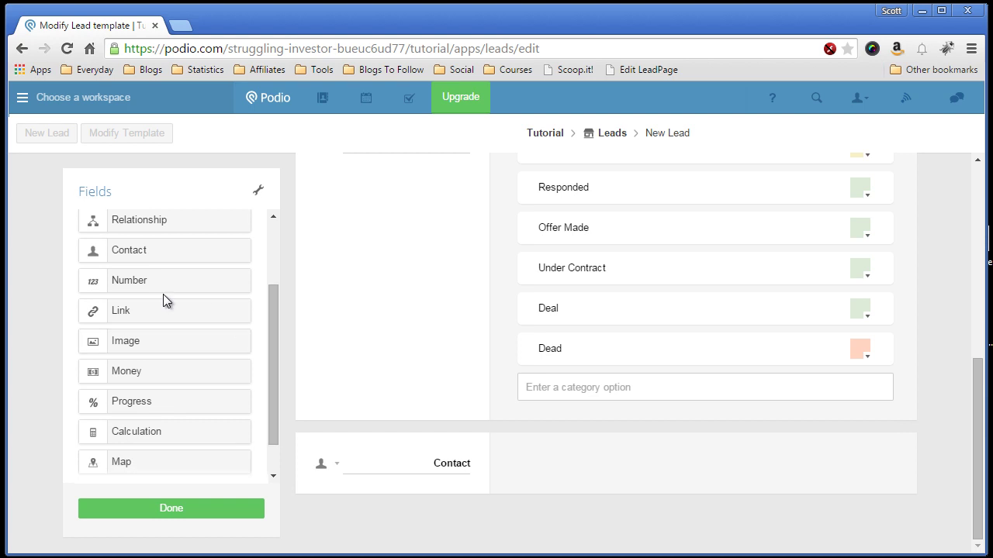
left_click_drag(141, 280, 377, 525)
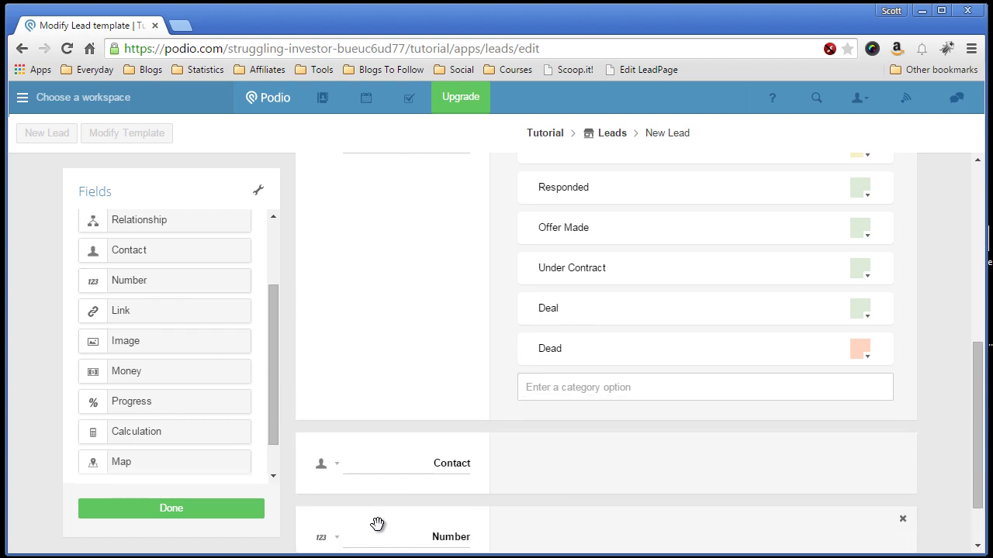
double_click(447, 535)
scroll(489, 492, "down", 1)
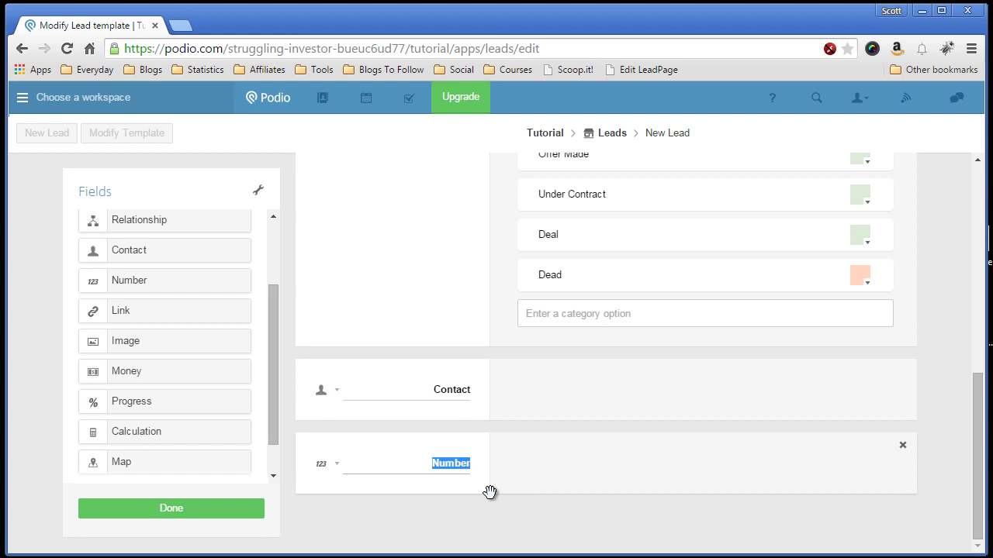
type("Bedrooms")
key("BackSpace")
key("BackSpace")
key("BackSpace")
type("m")
key("BackSpace")
type("oms")
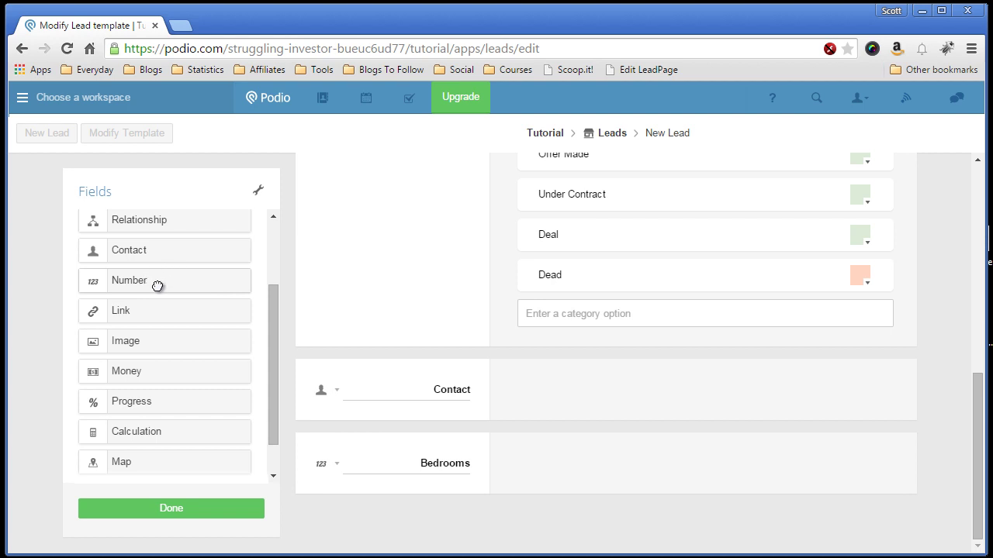
Step: Add a Bathrooms Number field below Bedrooms and check Bedrooms' whole-number display setting
left_click_drag(156, 283, 425, 522)
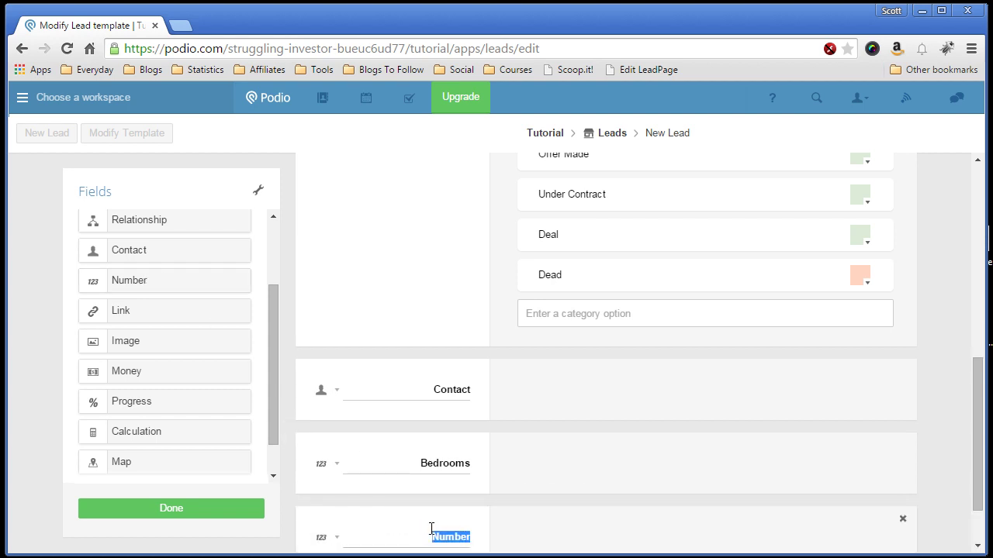
type("Bathrooms")
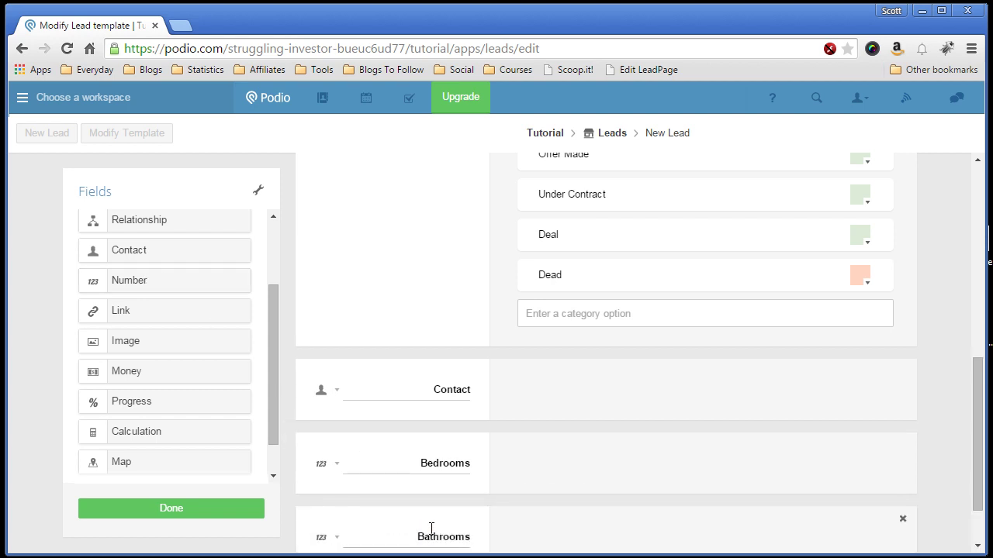
scroll(497, 514, "down", 1)
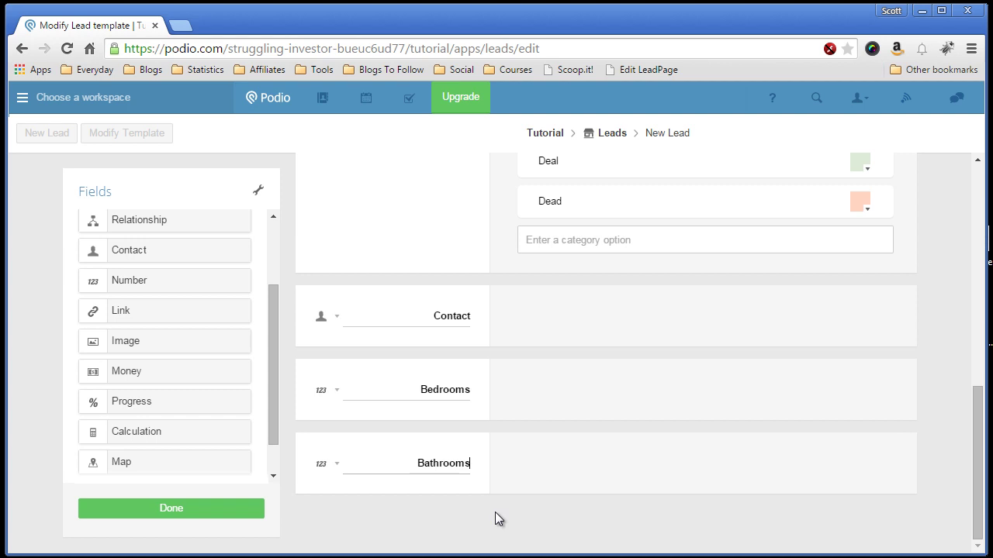
left_click(339, 394)
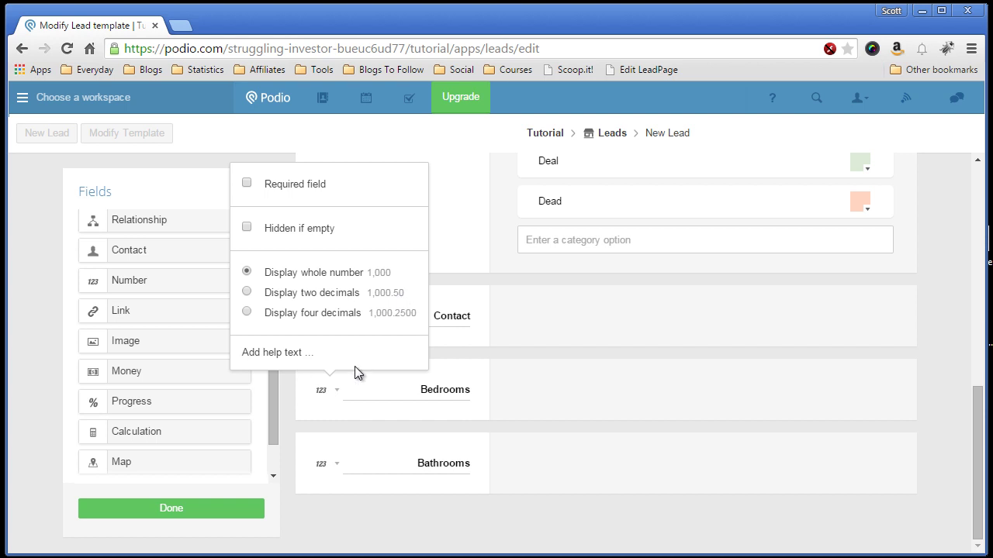
Step: Add an Image field and a Money field below Bathrooms
left_click(366, 499)
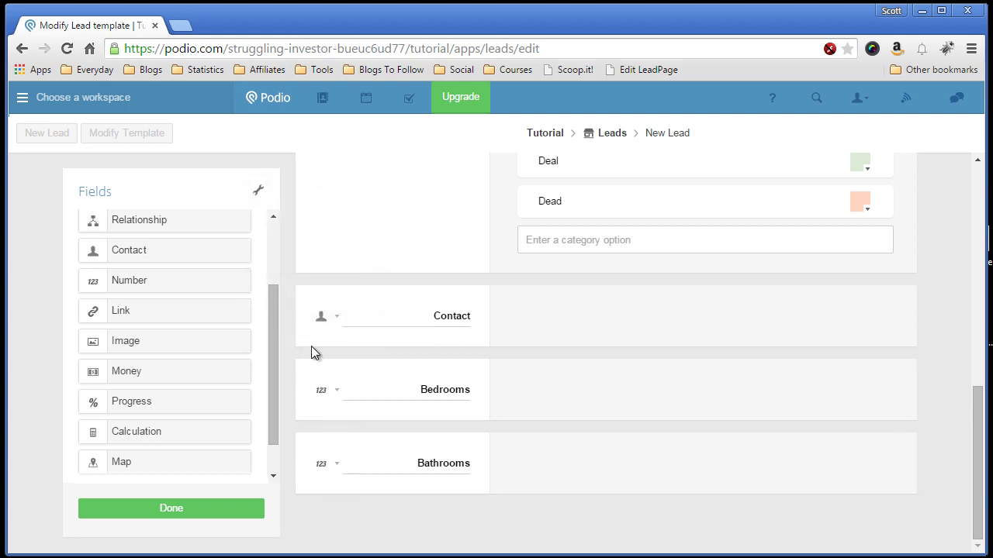
left_click_drag(272, 339, 271, 367)
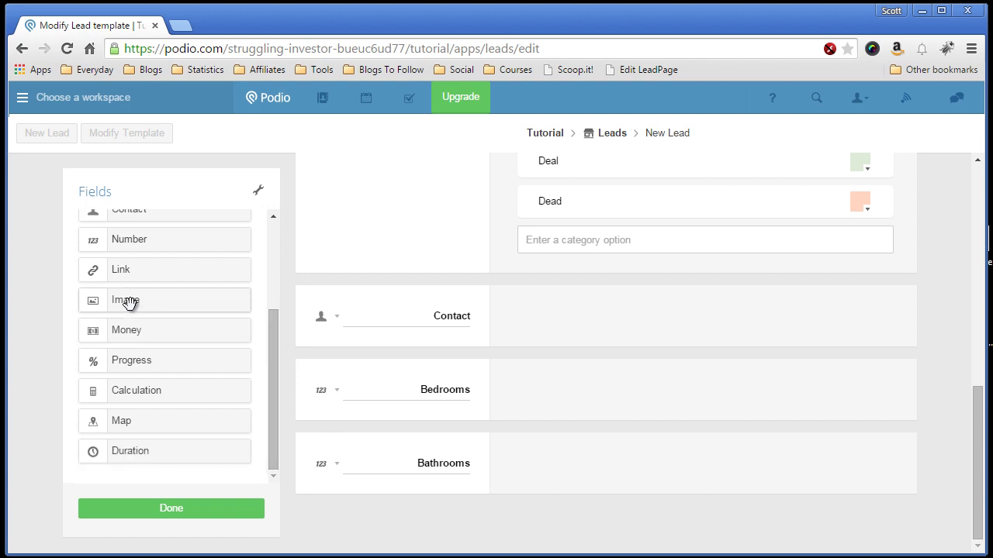
left_click_drag(131, 303, 395, 515)
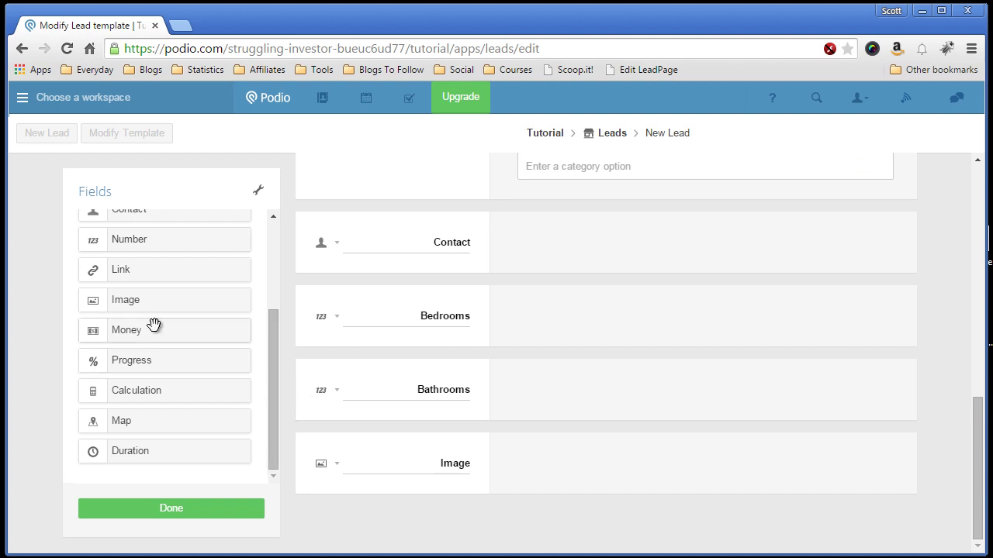
left_click_drag(161, 333, 401, 450)
scroll(399, 477, "down", 1)
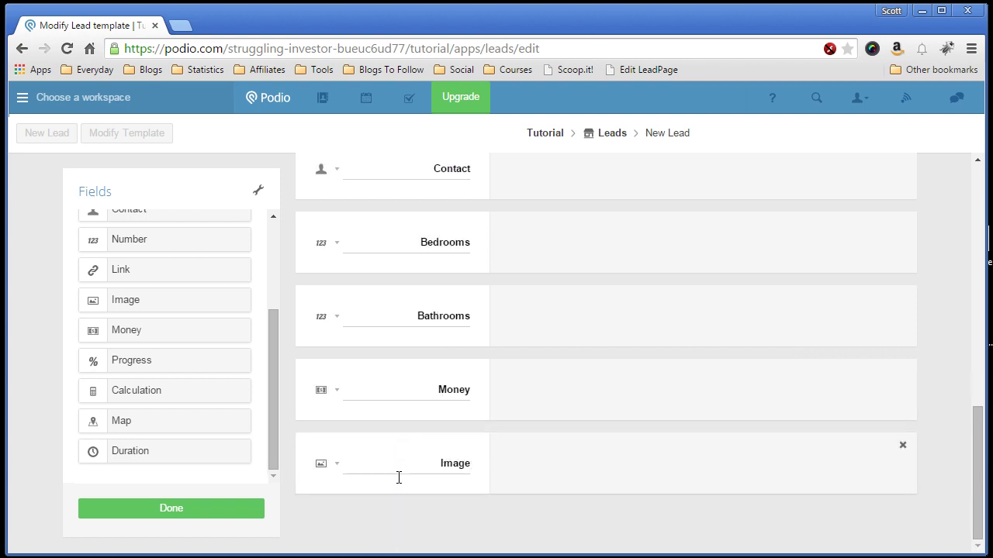
scroll(333, 315, "up", 1)
left_click_drag(330, 377, 344, 316)
scroll(343, 317, "down", 1)
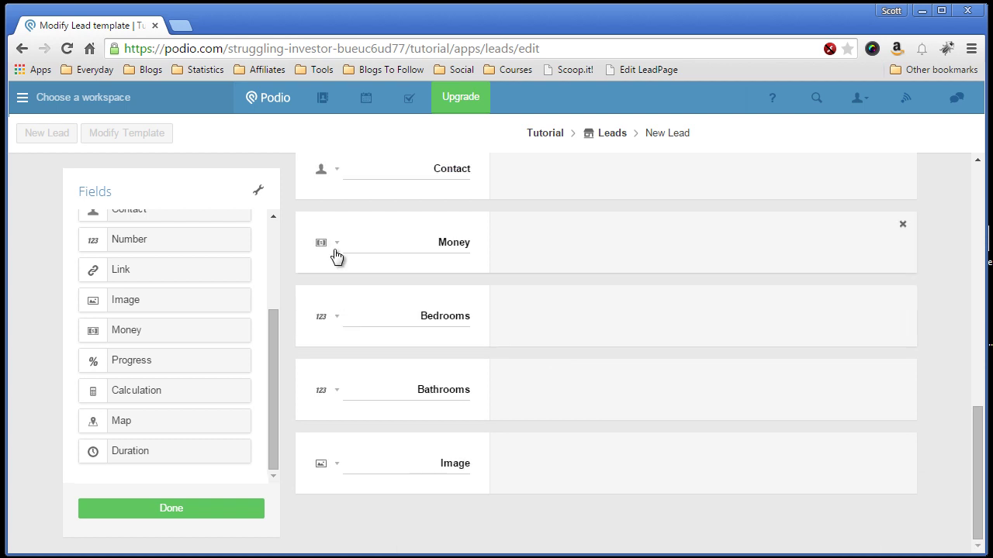
scroll(352, 339, "up", 1)
left_click_drag(334, 221, 384, 444)
Step: Rename the Money field to Asking Price and set its currency to U.S. Dollar
double_click(456, 462)
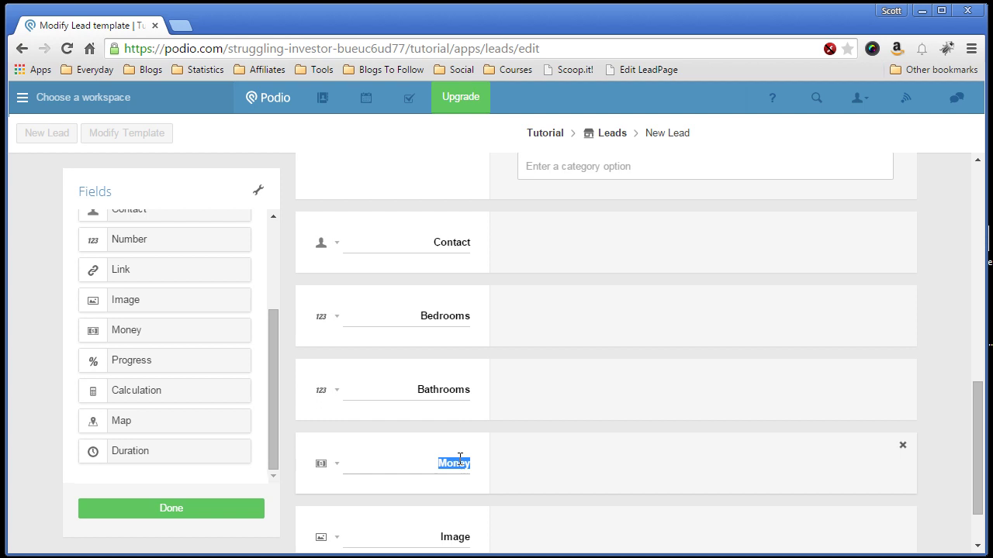
type("Asking Price")
left_click(337, 463)
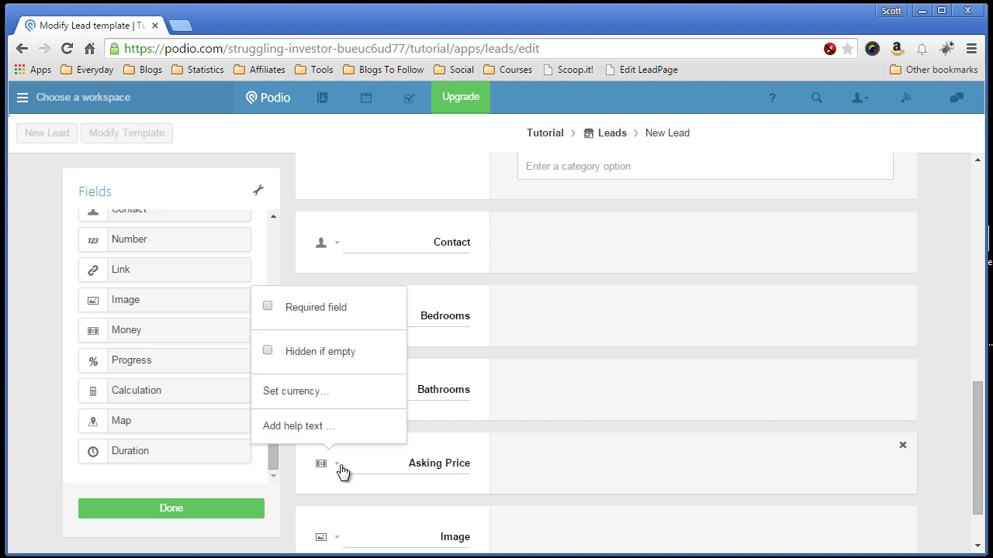
left_click(312, 394)
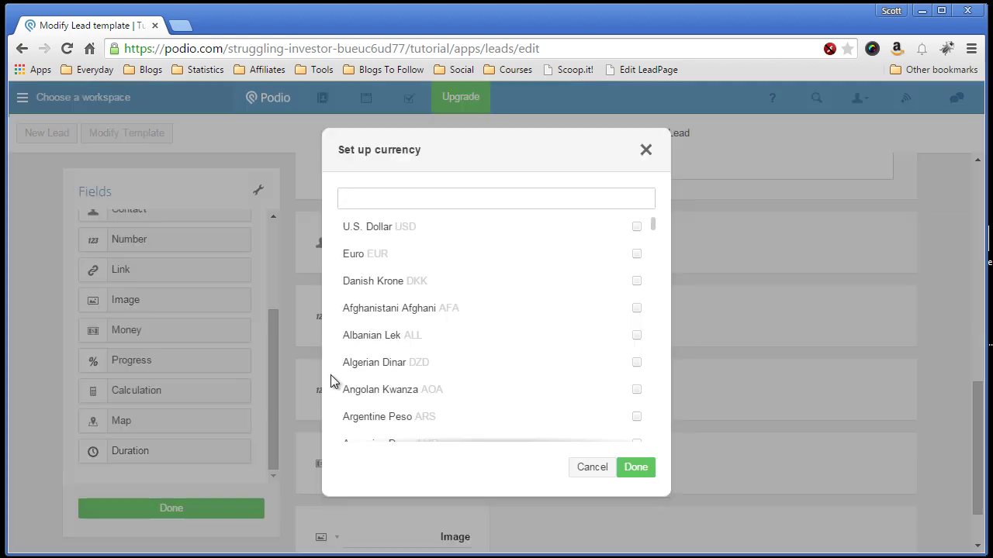
left_click(411, 232)
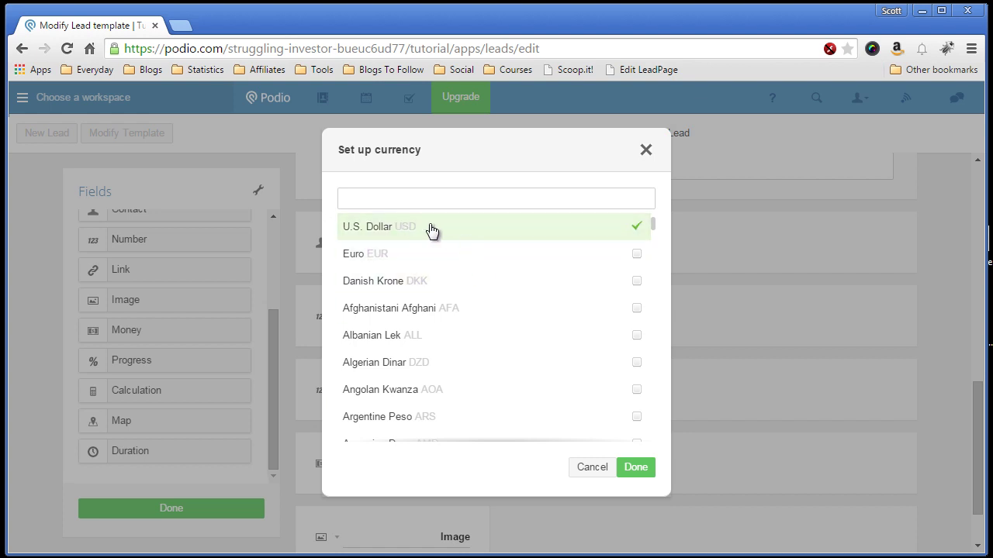
left_click(636, 468)
scroll(935, 422, "up", 7)
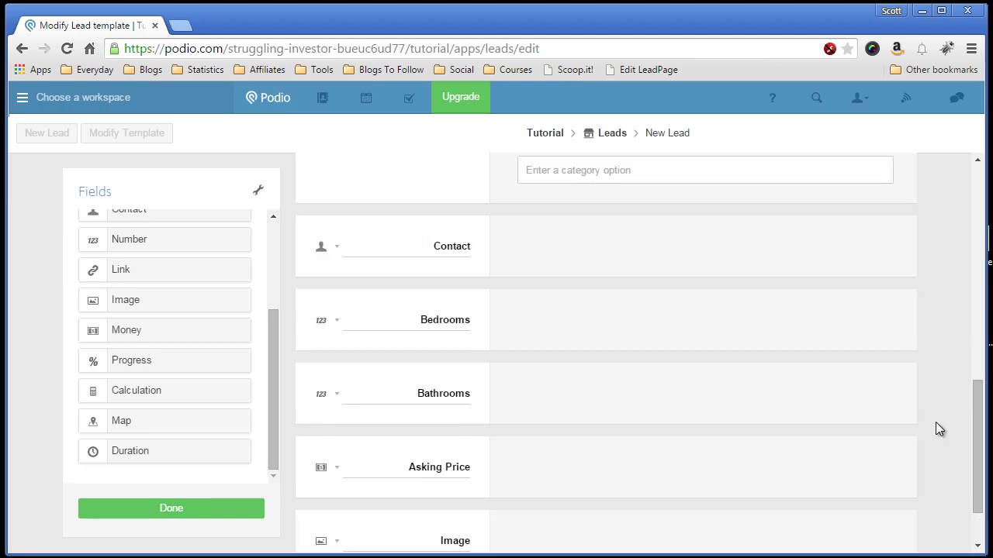
scroll(935, 422, "up", 2)
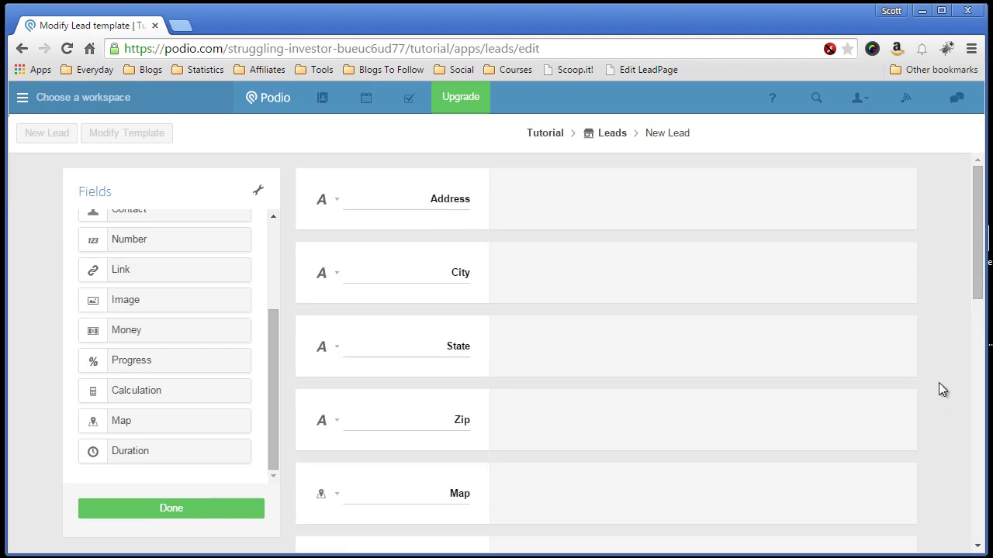
scroll(938, 382, "down", 8)
scroll(939, 382, "down", 2)
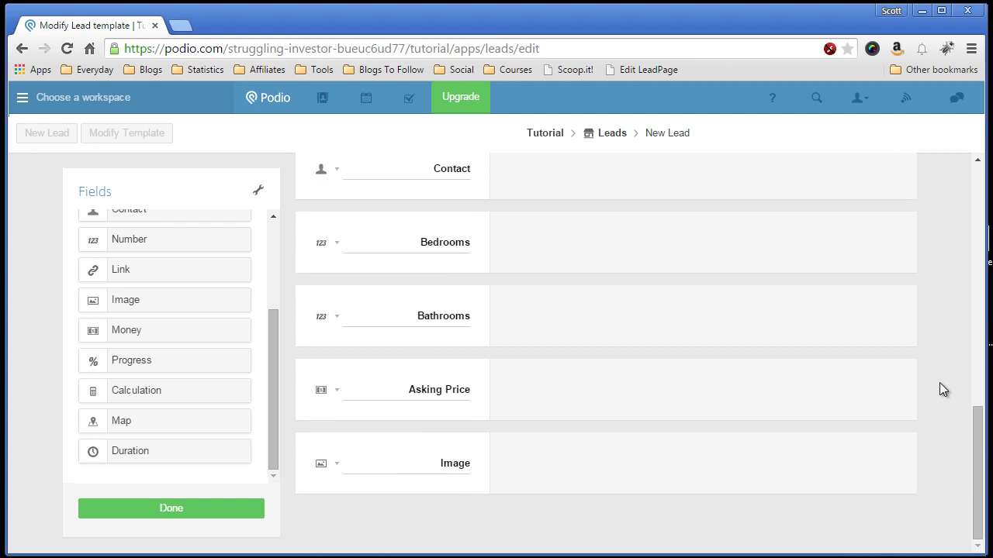
left_click_drag(272, 428, 283, 331)
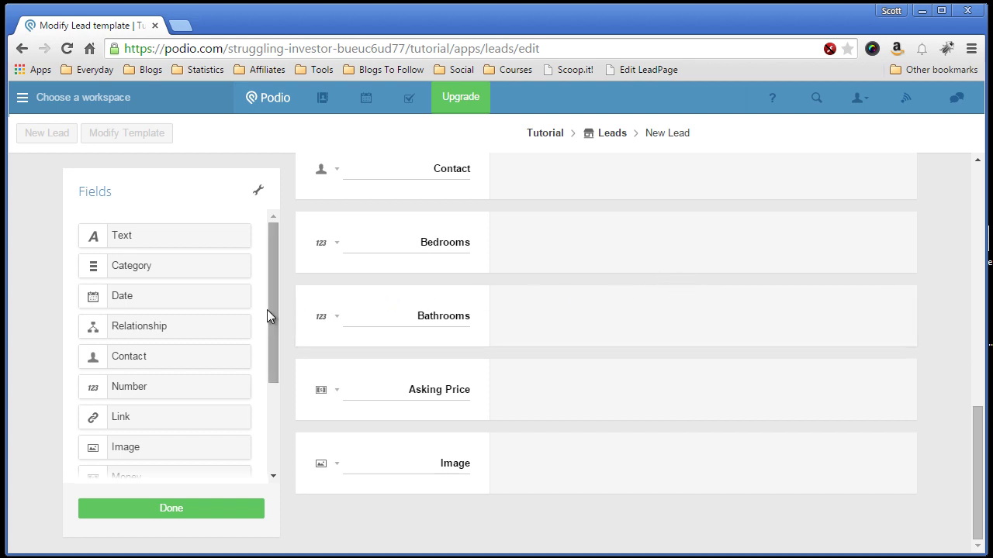
left_click_drag(274, 307, 274, 408)
left_click(171, 508)
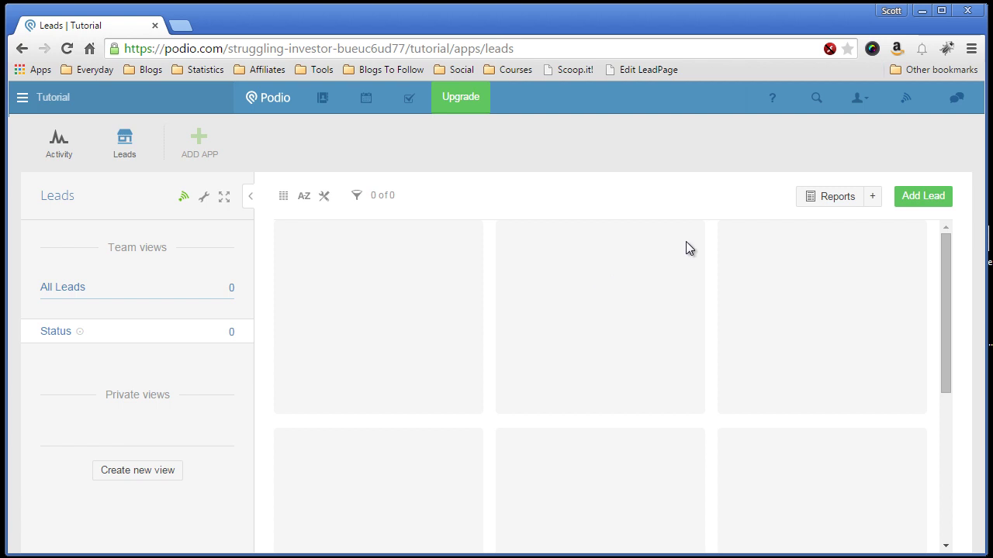
left_click(917, 200)
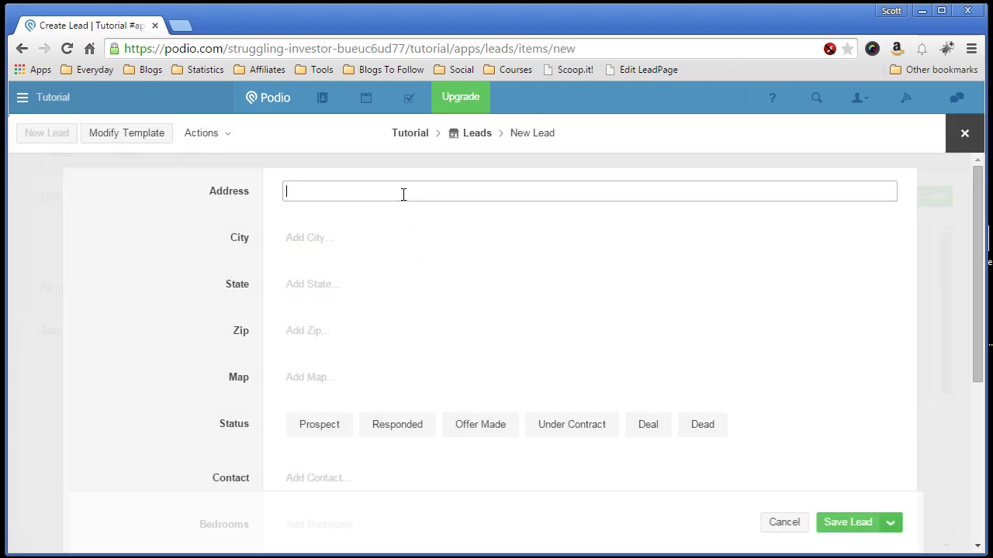
Step: Enter Morristown, NJ and 07960 as the lead's city, state and zip
left_click(312, 239)
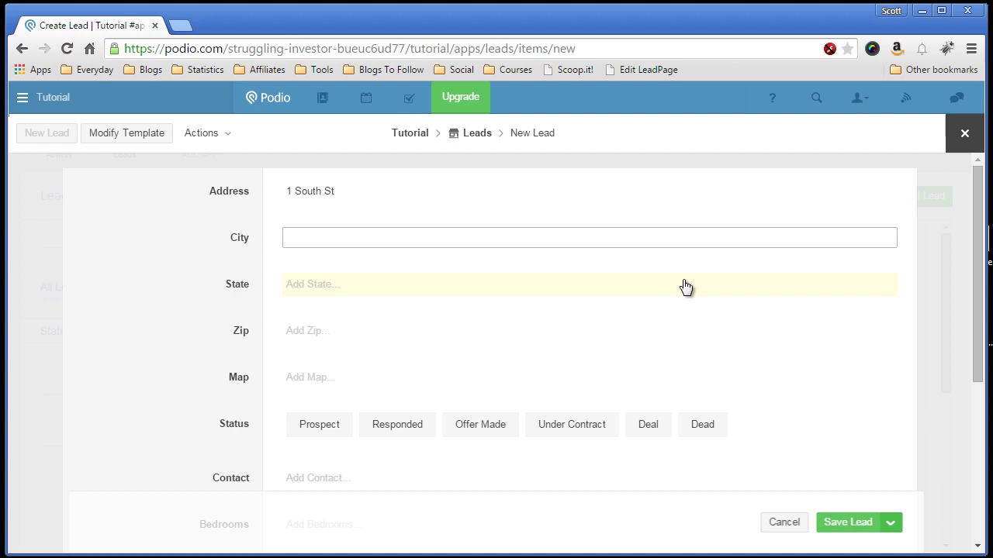
type("Morristown")
left_click(684, 283)
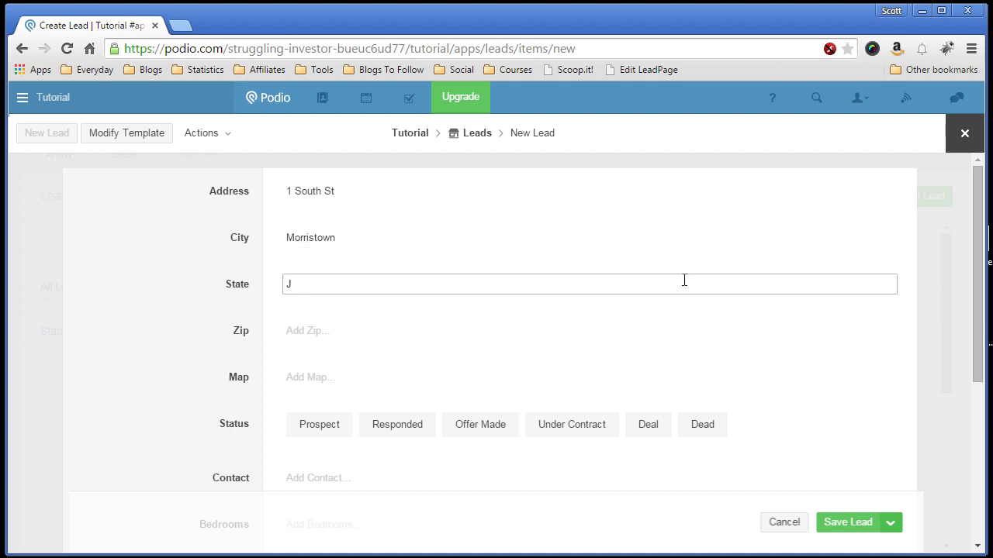
type("NJ")
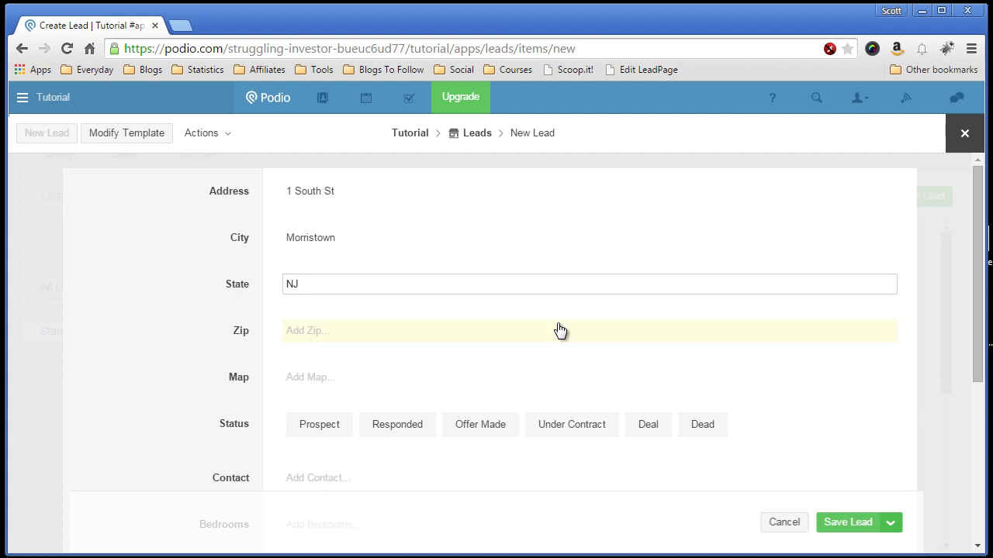
left_click(559, 330)
type("07")
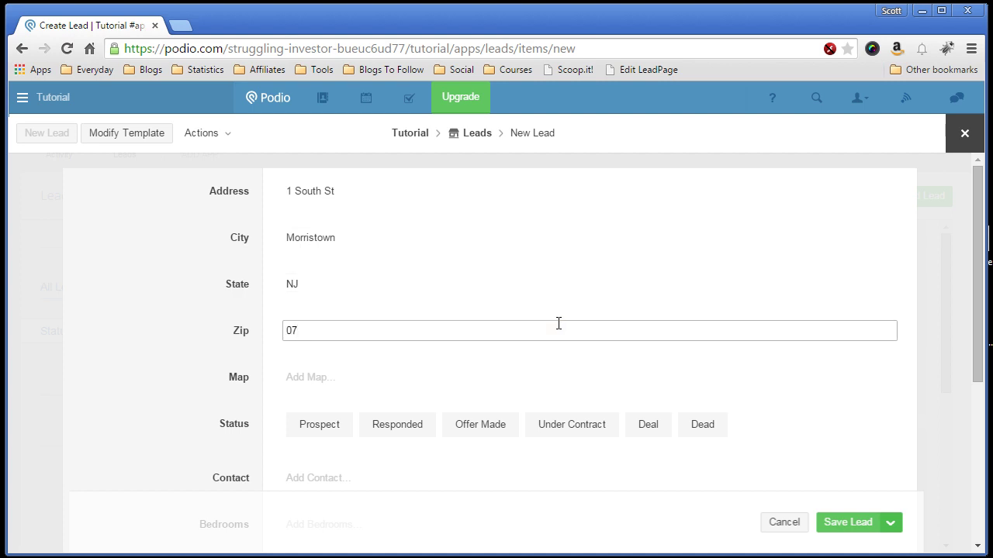
type("960")
left_click(318, 375)
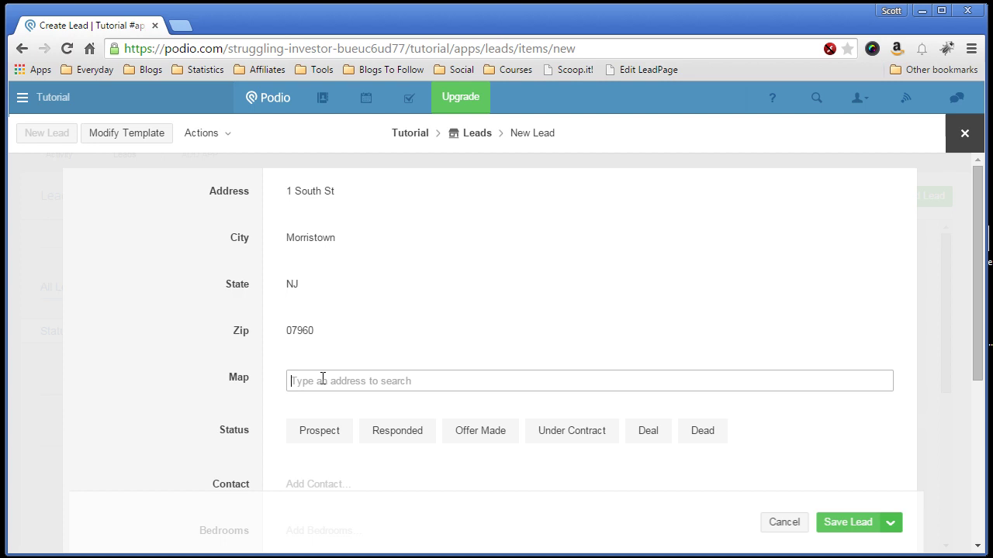
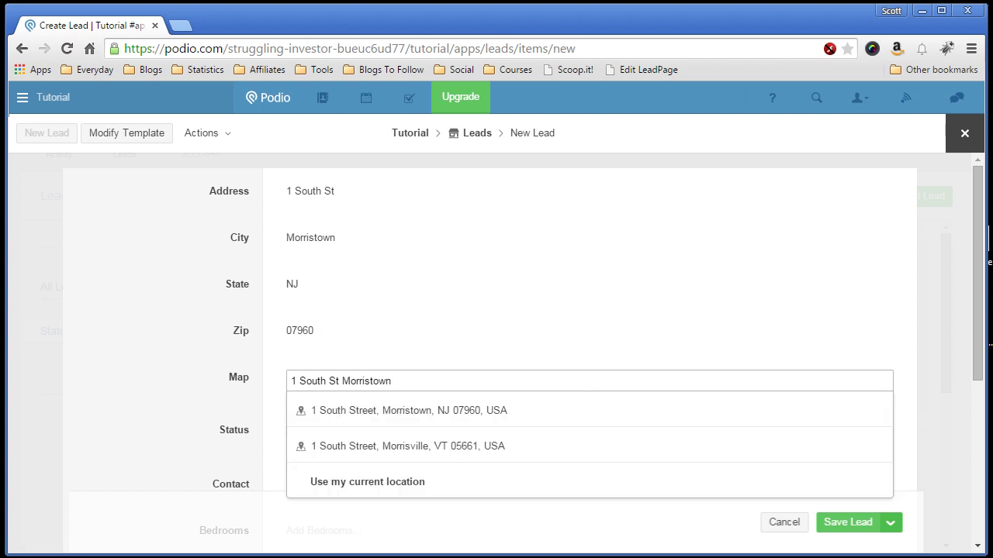
left_click(366, 411)
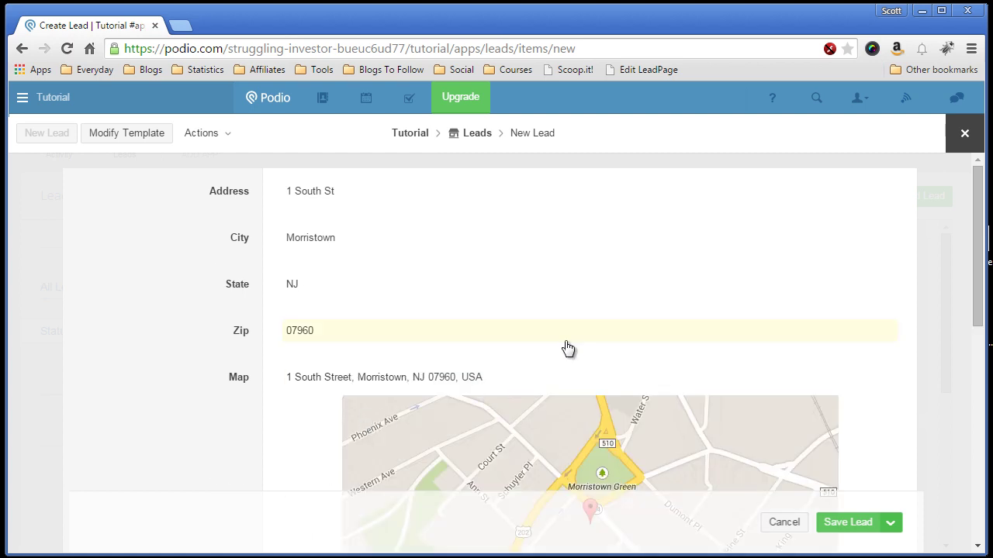
scroll(568, 349, "down", 2)
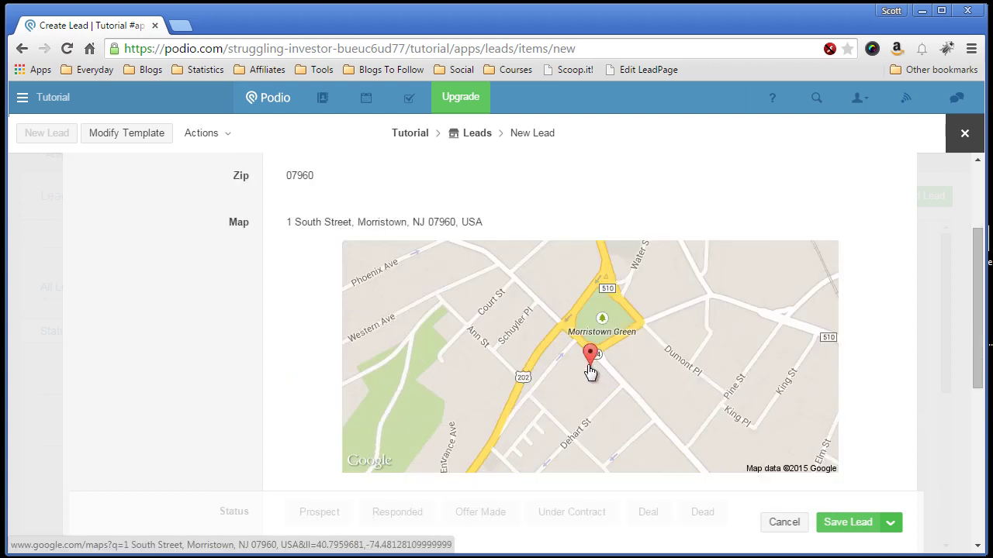
left_click(550, 356)
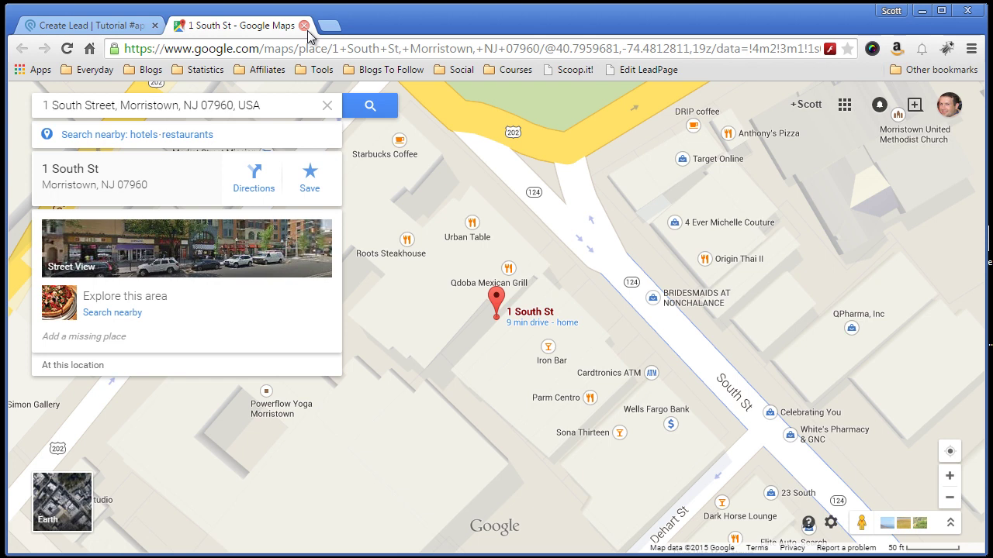
left_click(304, 26)
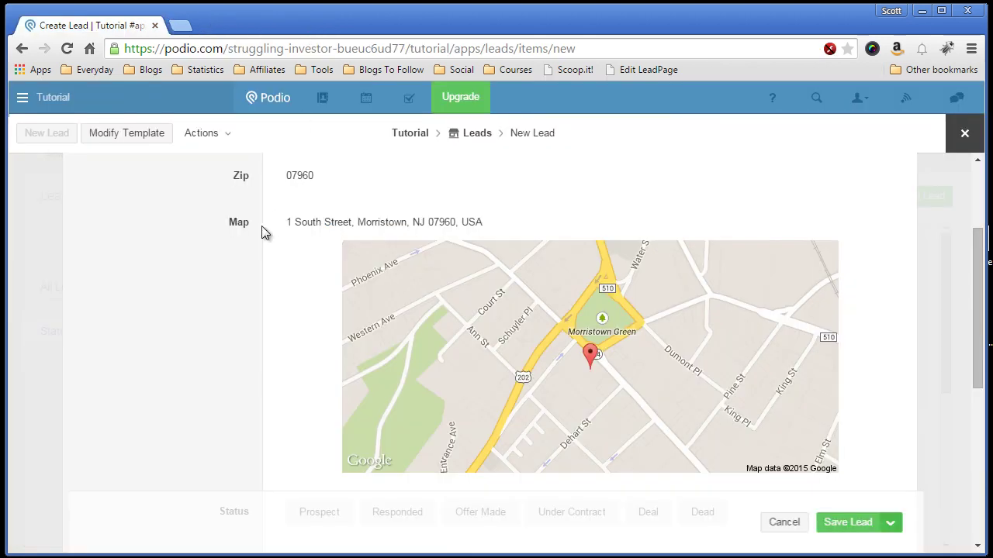
Step: Set the new lead's status to Responded
scroll(190, 287, "down", 3)
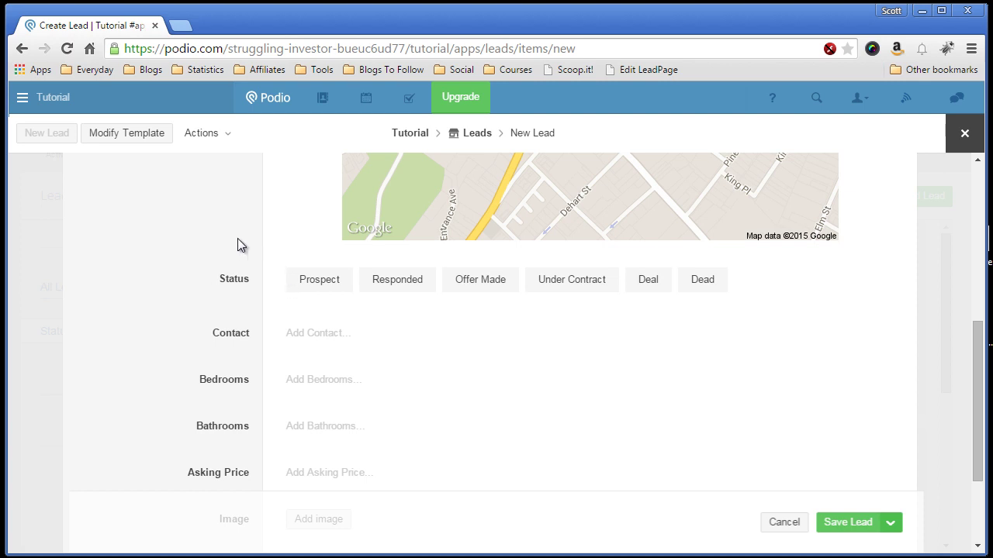
left_click(326, 281)
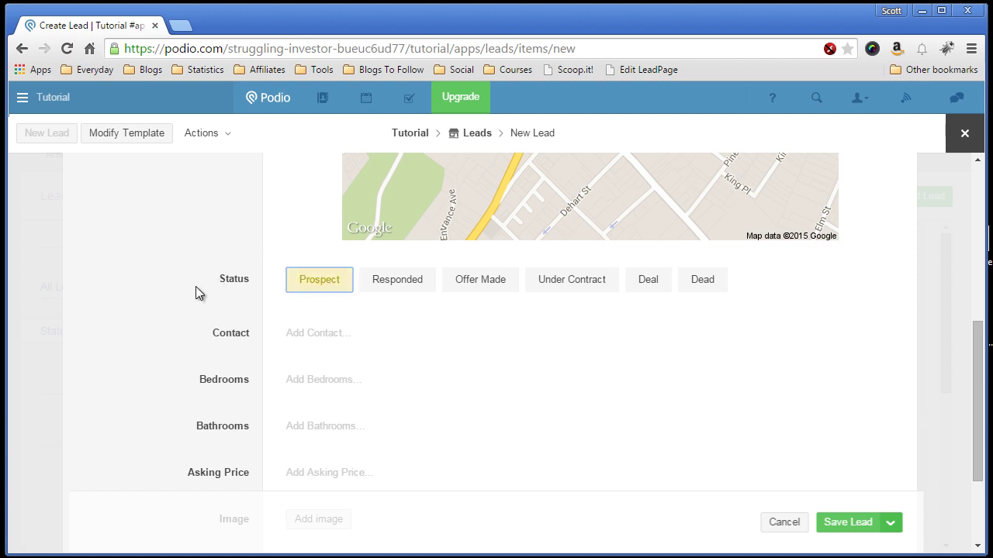
left_click(389, 288)
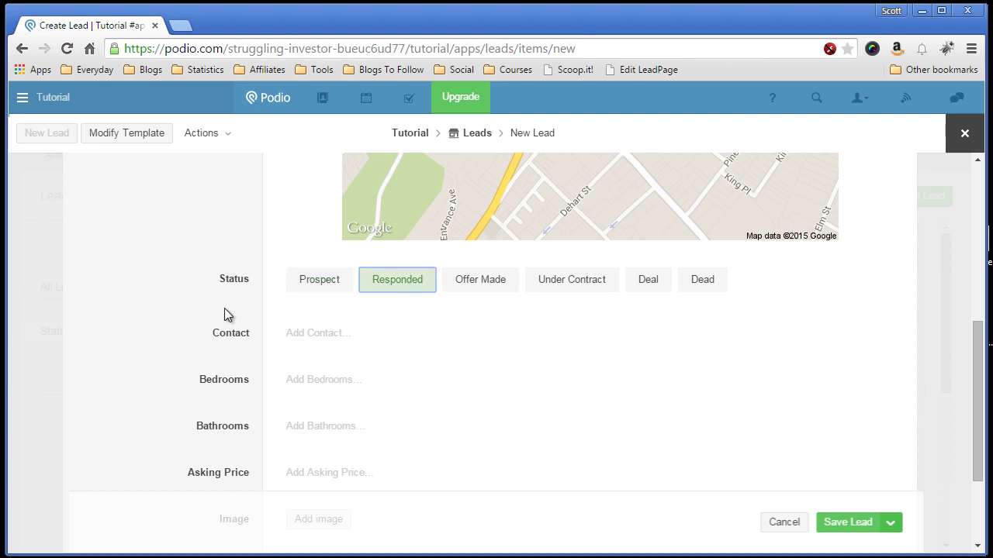
scroll(219, 307, "down", 1)
Step: Create a new workspace contact, entering the contact's name, phone number and e-mail
left_click(343, 259)
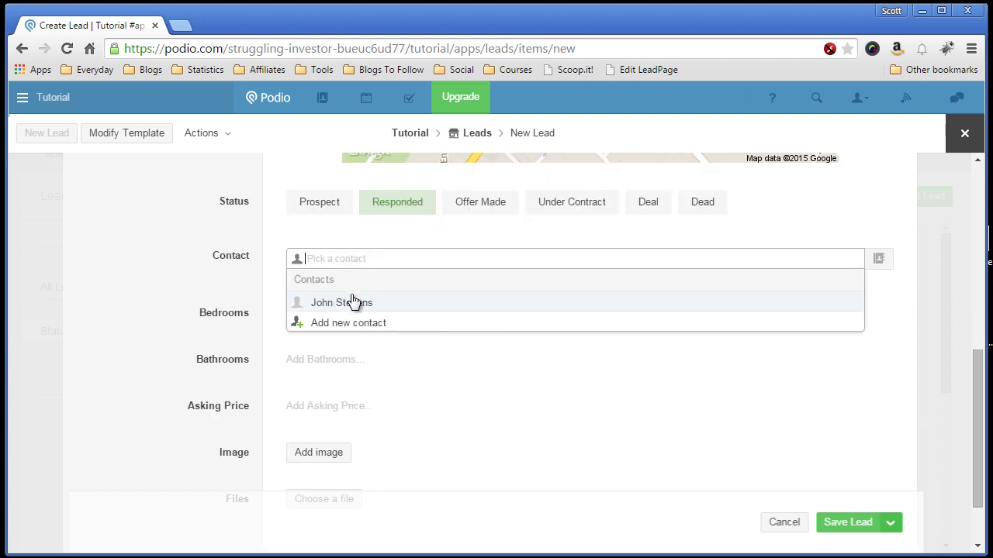
left_click(340, 323)
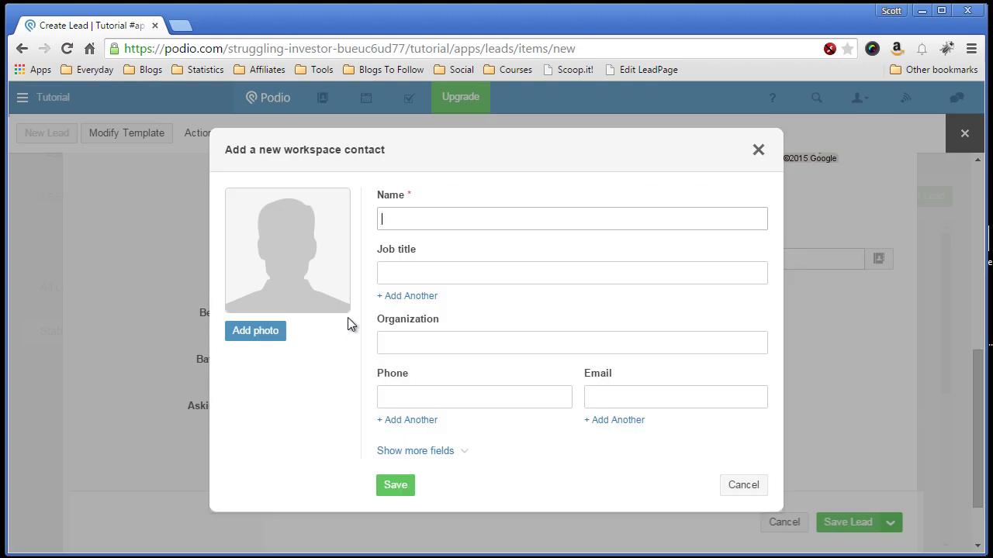
left_click(434, 393)
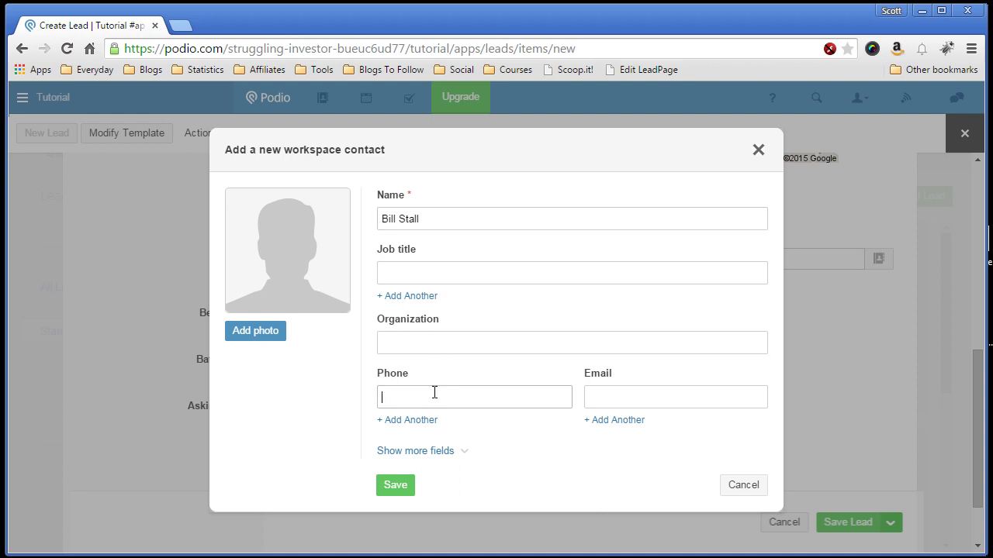
key("Tab")
key("Tab")
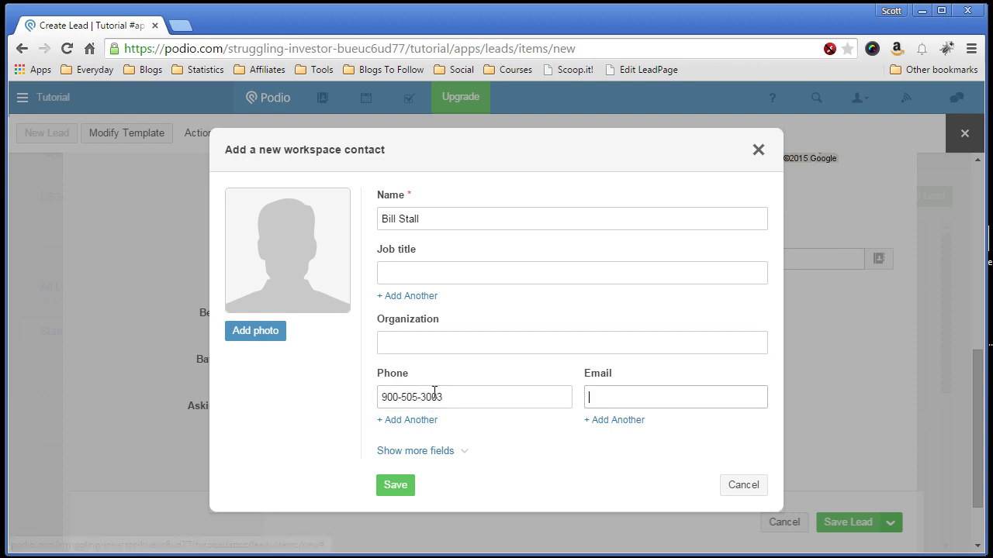
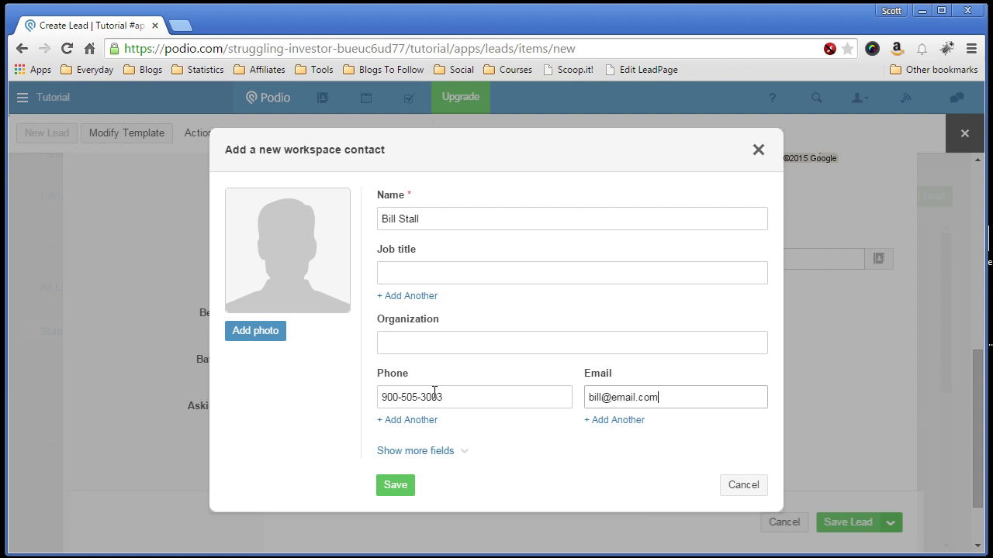
Step: Expand the contact's extra fields, check the street address field, then hide them again
left_click(445, 453)
scroll(481, 426, "down", 1)
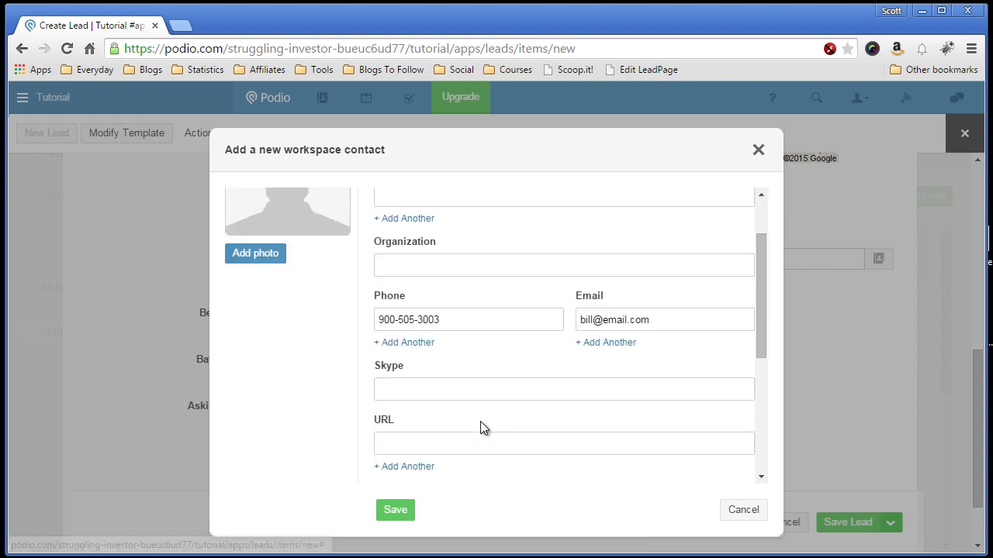
scroll(485, 411, "down", 3)
scroll(491, 364, "down", 1)
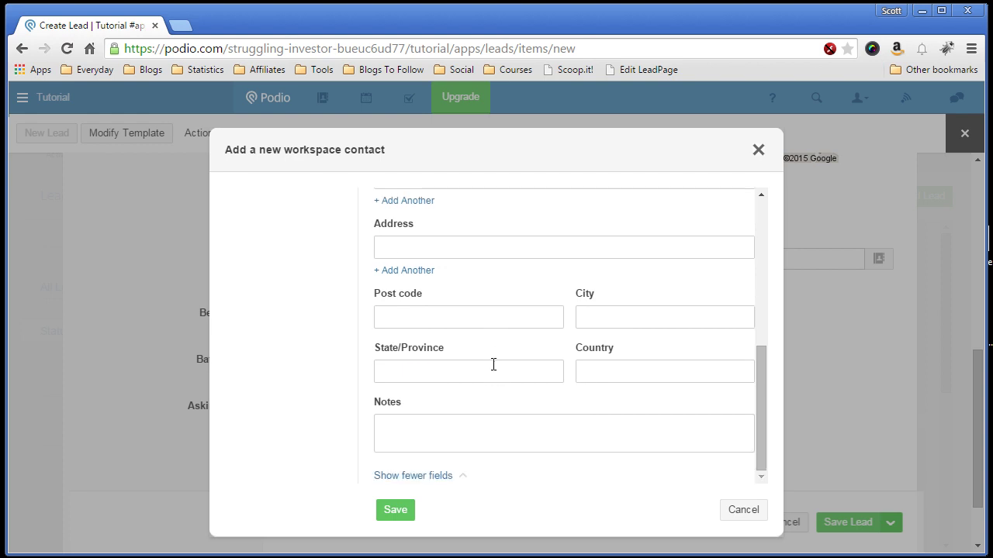
left_click(501, 252)
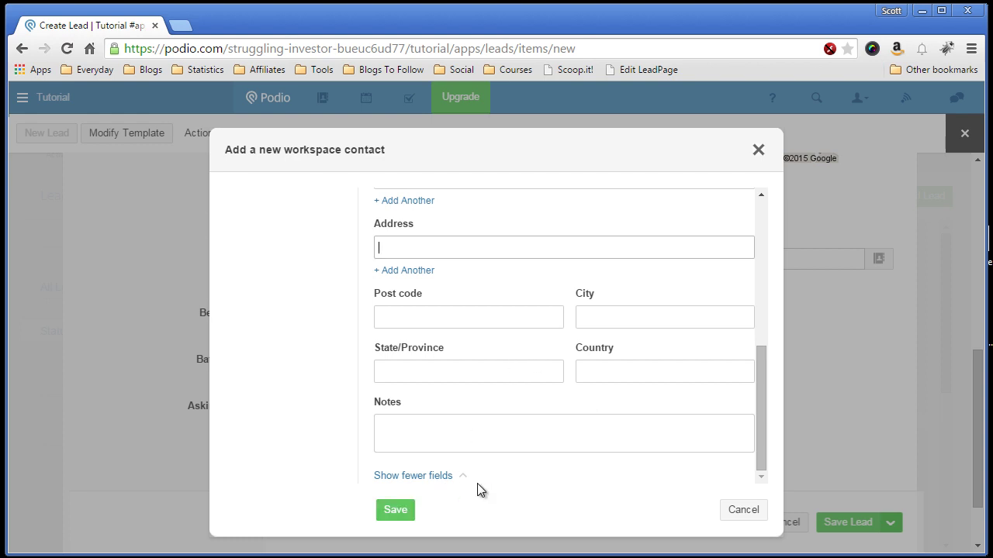
left_click(453, 484)
Step: Save the contact, then enter 3 bedrooms, 2 bathrooms and a 50000 asking price
left_click(408, 490)
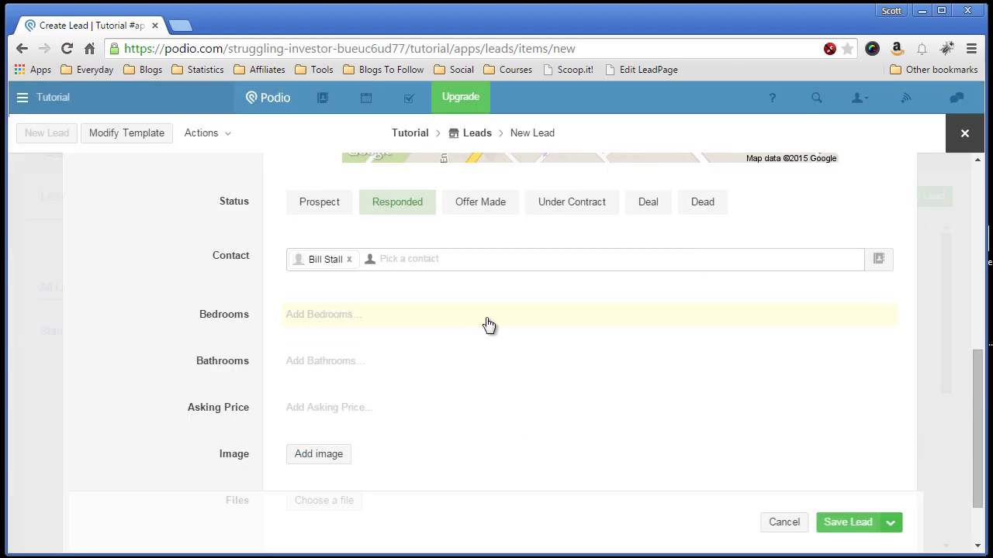
left_click(392, 315)
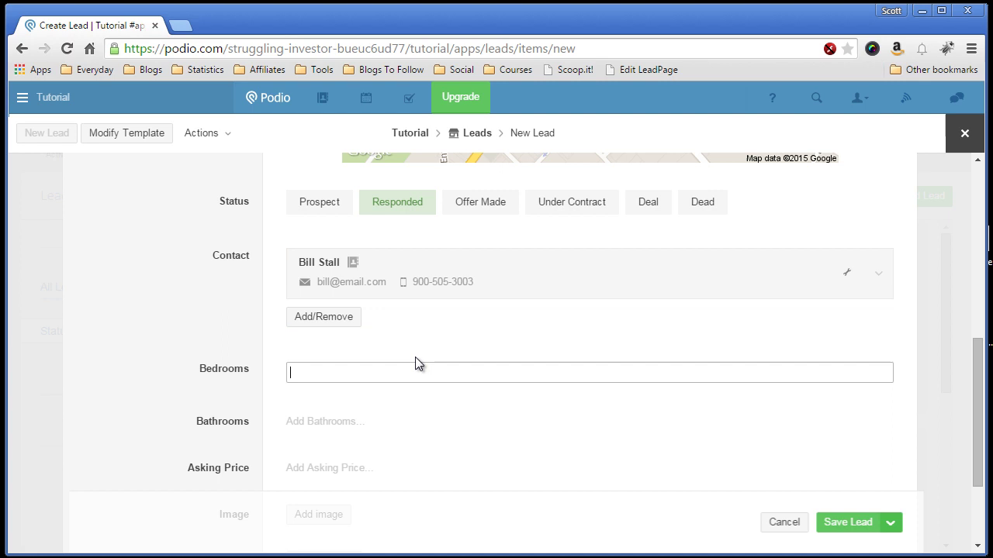
type("3")
key("Tab")
type("2")
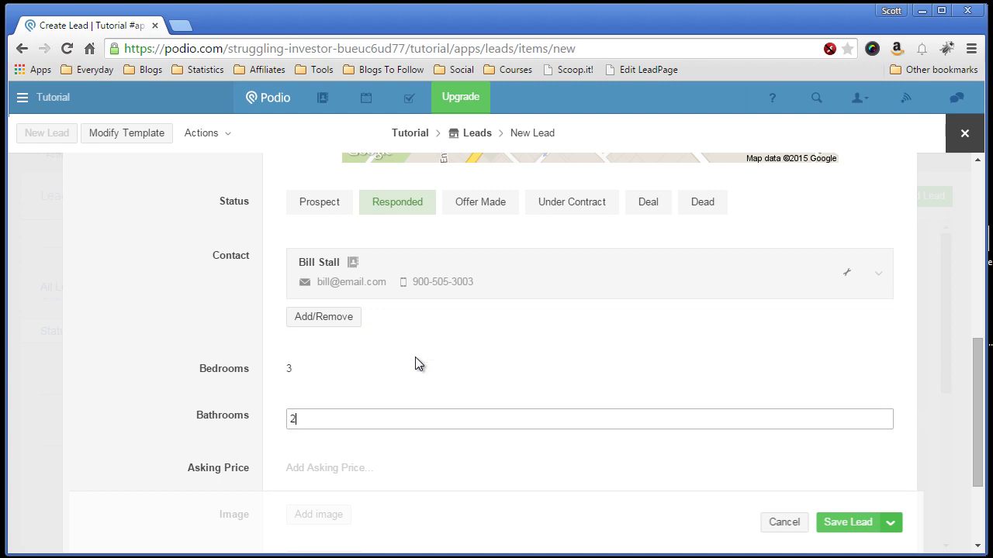
scroll(411, 373, "down", 1)
key("Tab")
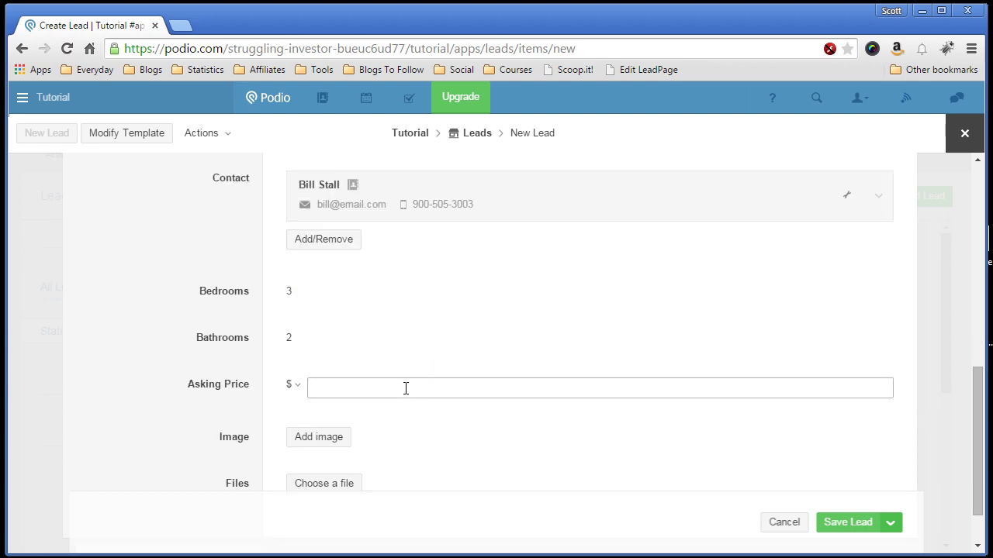
type("50000")
key("Tab")
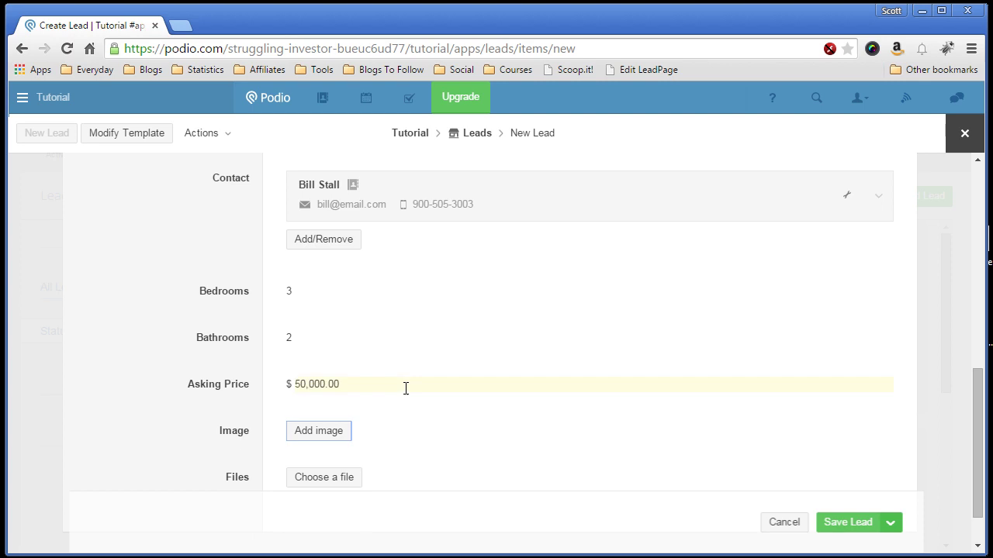
scroll(405, 387, "down", 1)
Step: Upload Front View.JPG and Street.JPG into the lead's Image field
left_click(318, 373)
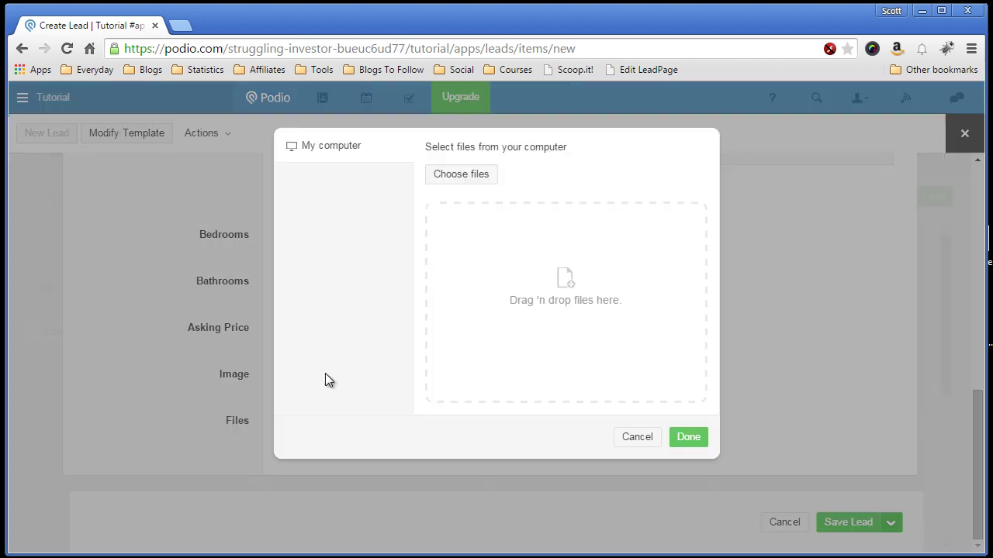
left_click(460, 185)
left_click(207, 134)
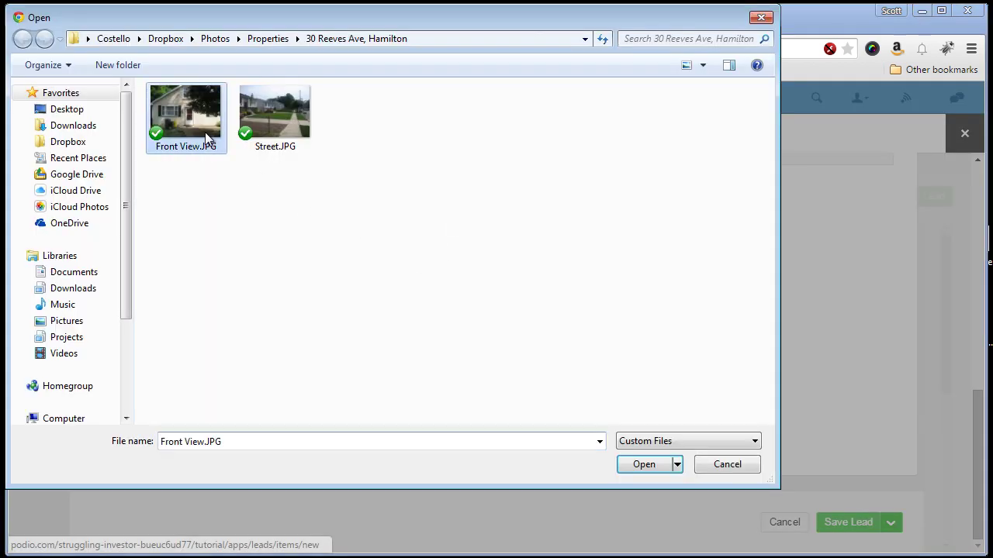
left_click(281, 130, "ctrl")
left_click(630, 463)
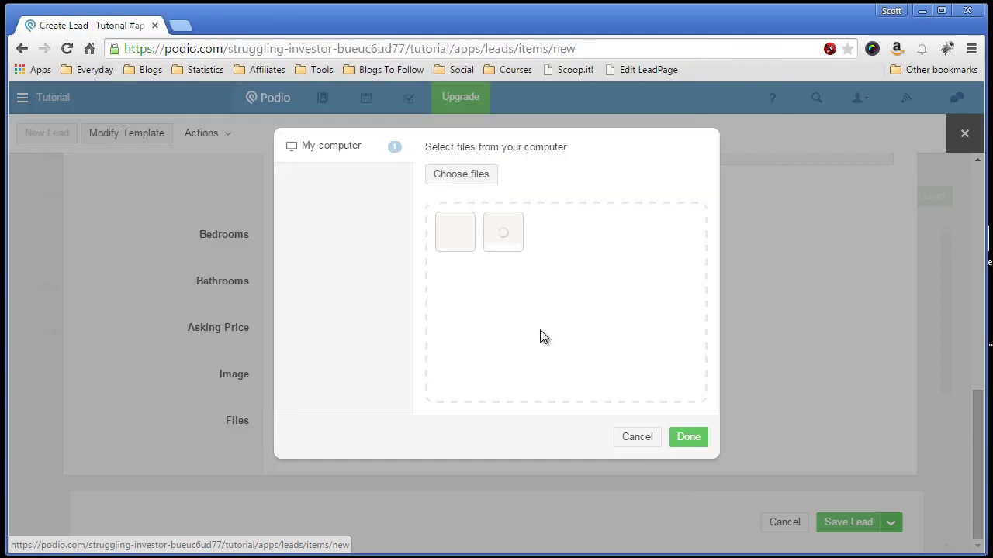
left_click(687, 437)
scroll(504, 364, "down", 5)
scroll(512, 369, "down", 3)
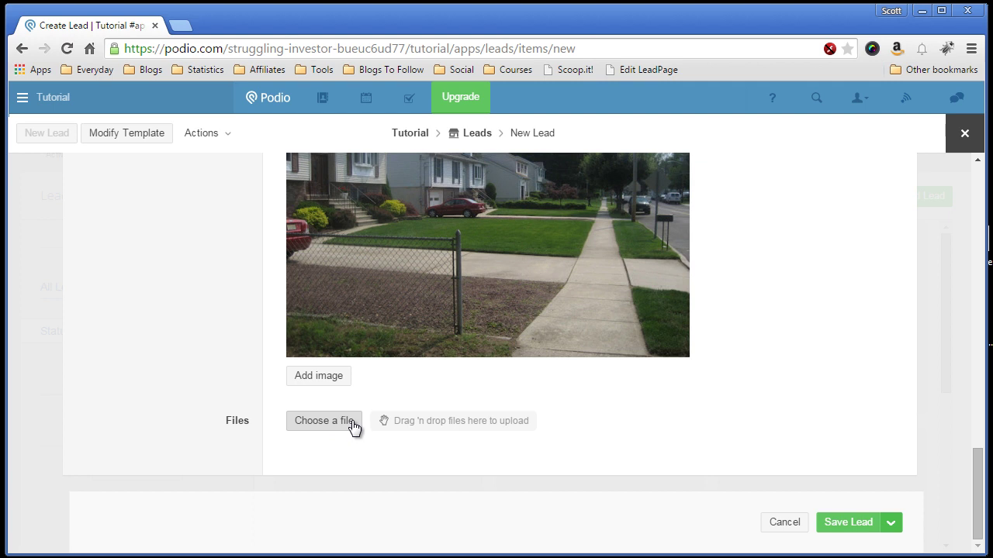
left_click(353, 423)
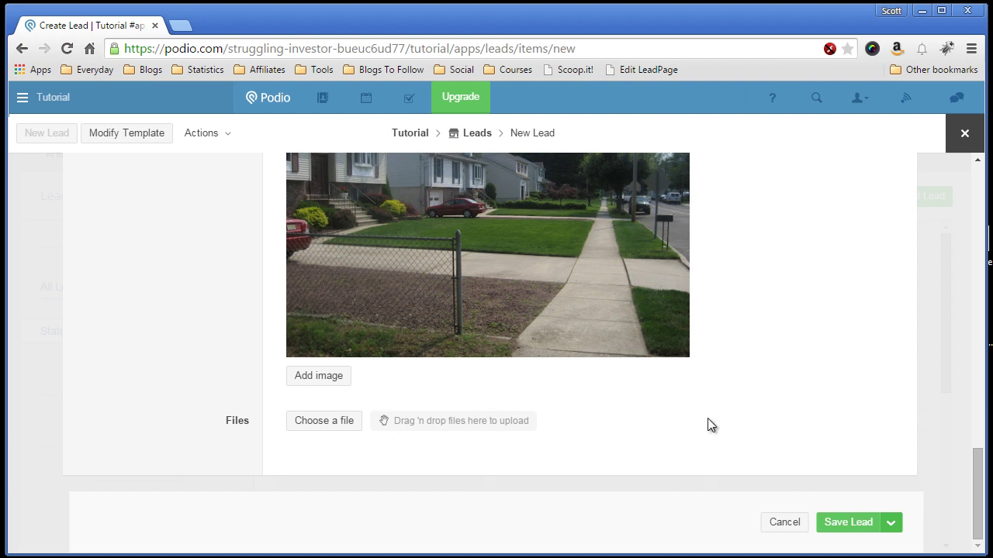
scroll(754, 399, "up", 20)
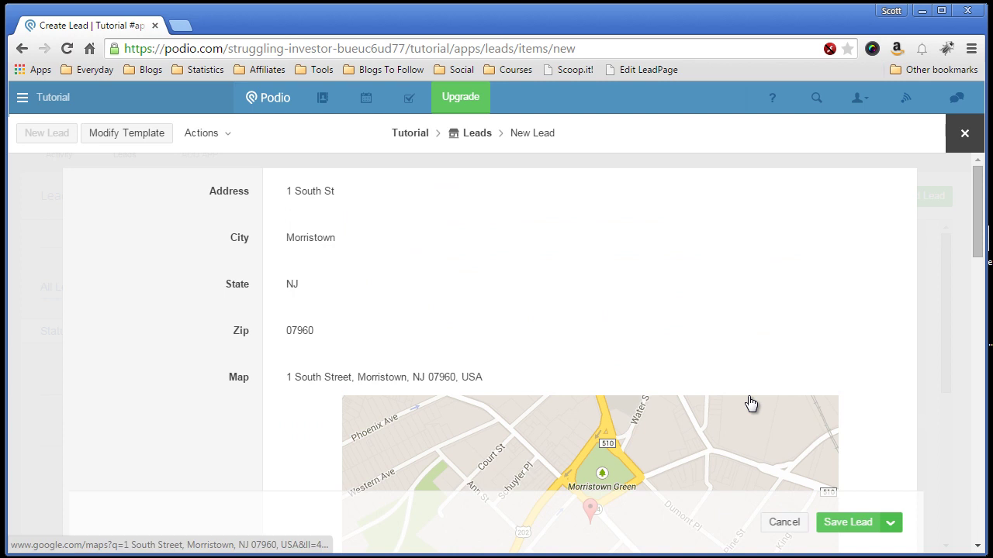
scroll(764, 411, "down", 8)
left_click(841, 523)
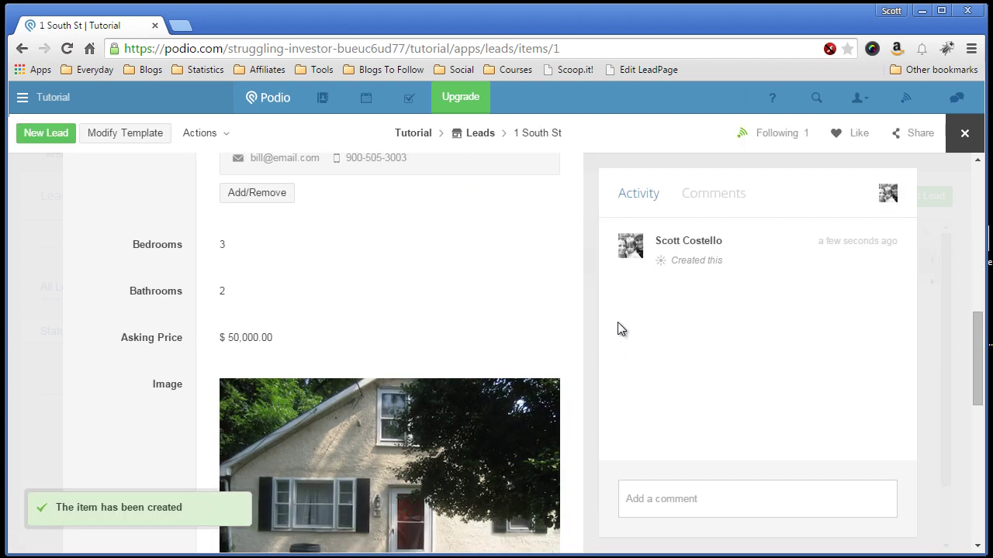
scroll(592, 307, "up", 2)
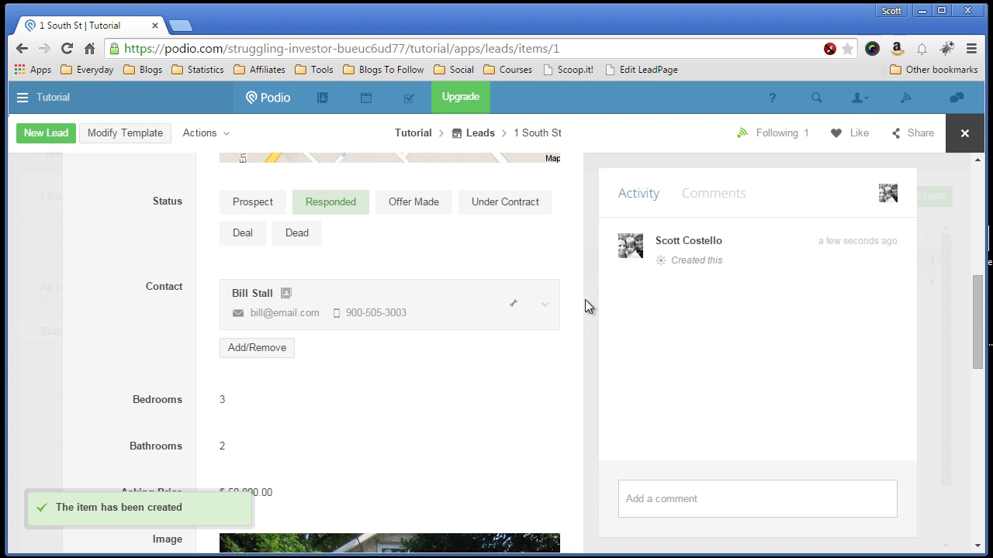
scroll(585, 301, "up", 3)
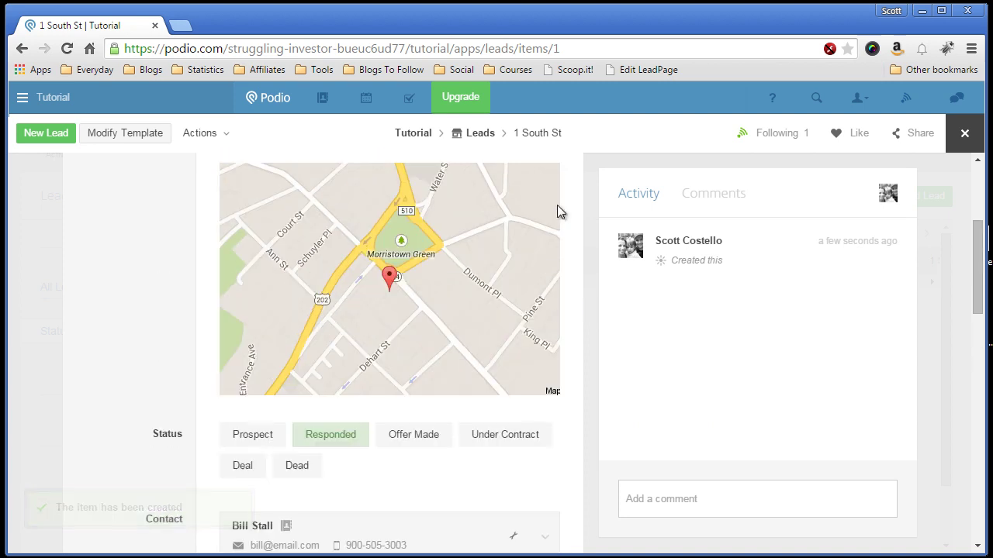
left_click(964, 137)
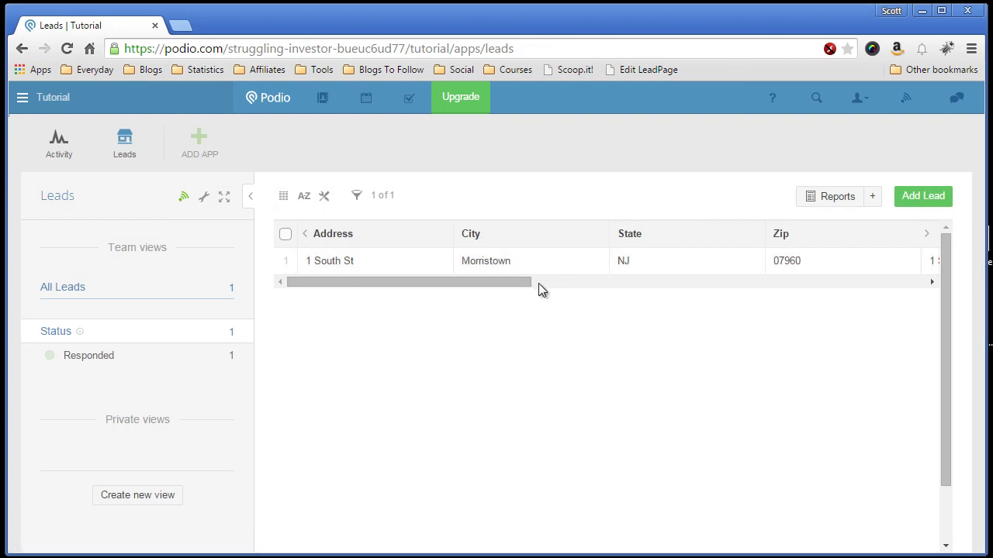
left_click(380, 262)
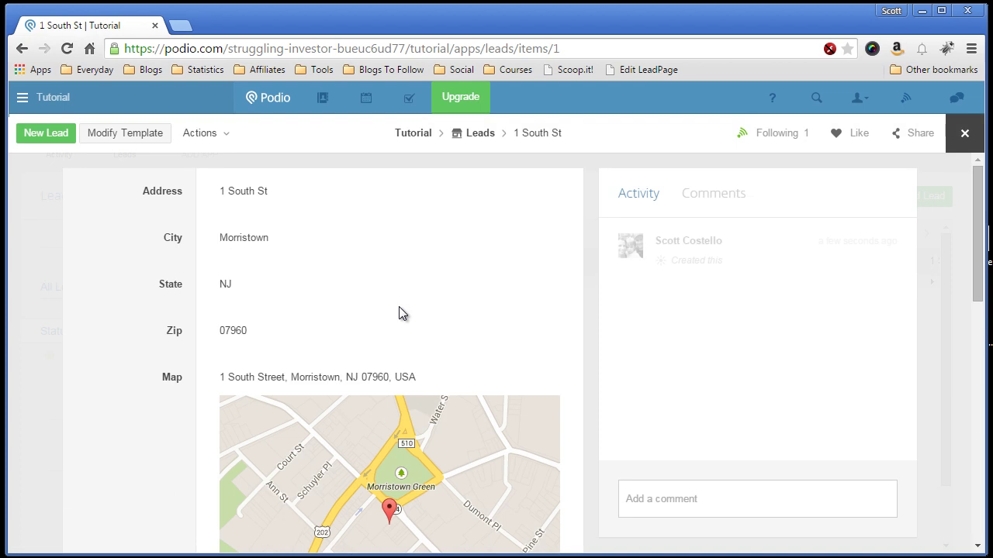
scroll(542, 310, "down", 2)
scroll(543, 311, "up", 2)
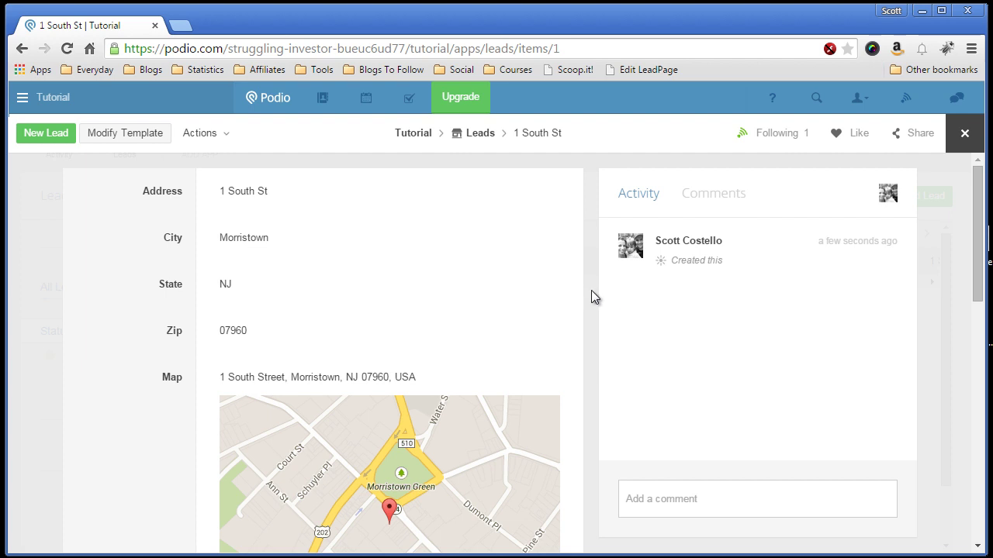
scroll(596, 301, "down", 6)
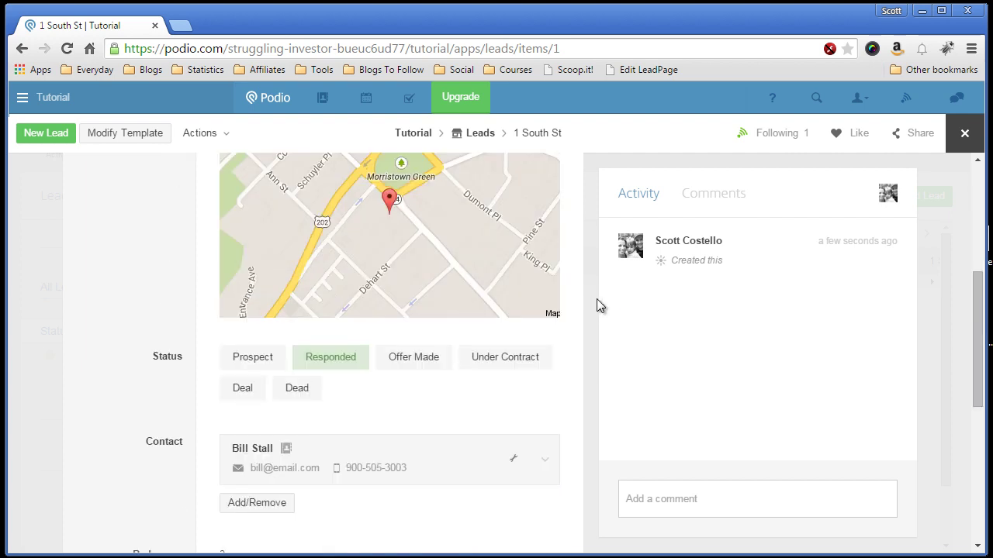
scroll(595, 301, "up", 2)
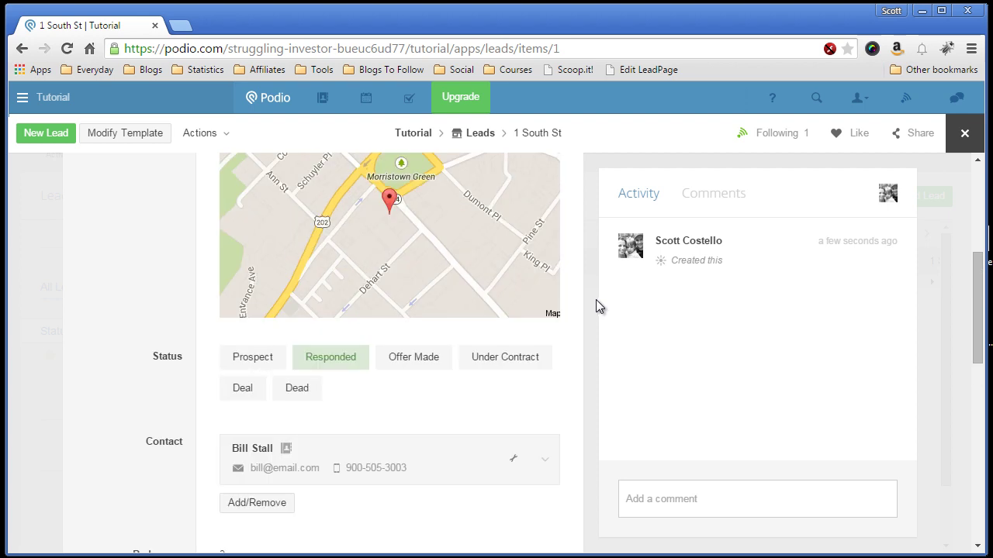
left_click(430, 360)
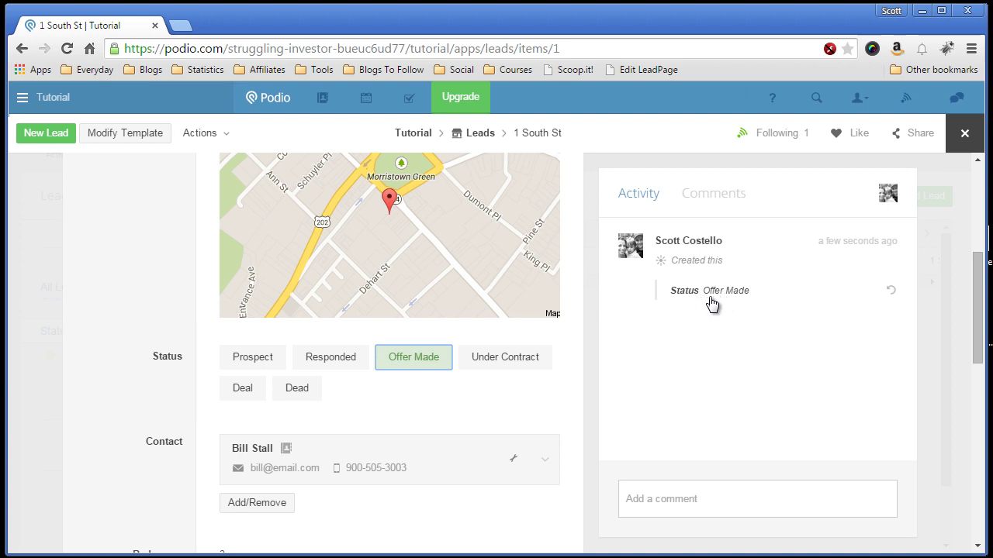
left_click(681, 493)
type("This is a")
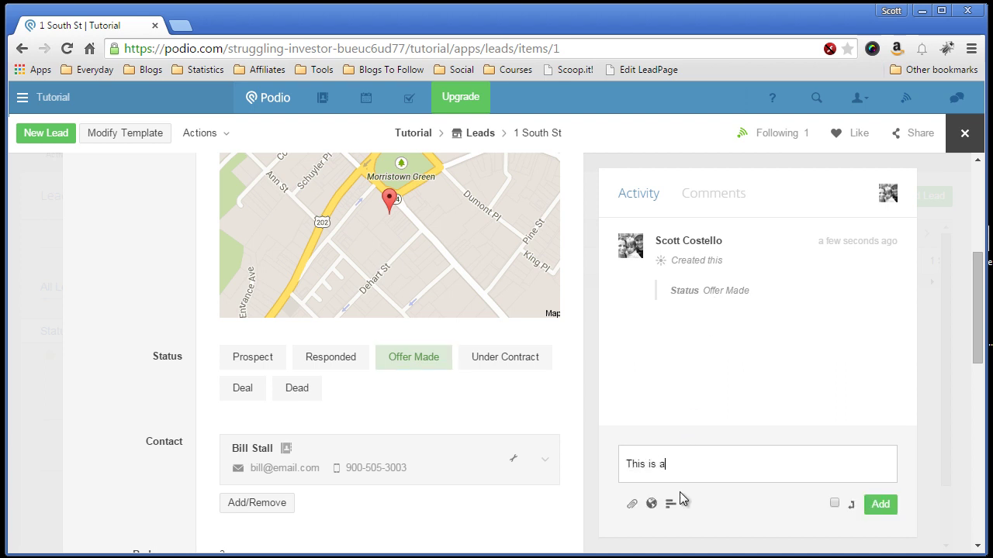
type(" comment")
key("Return")
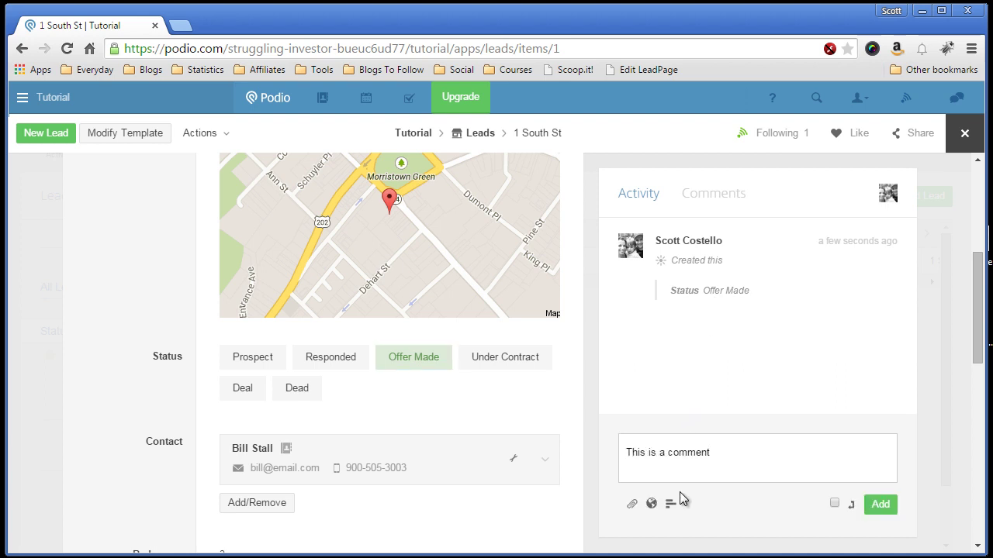
left_click(881, 505)
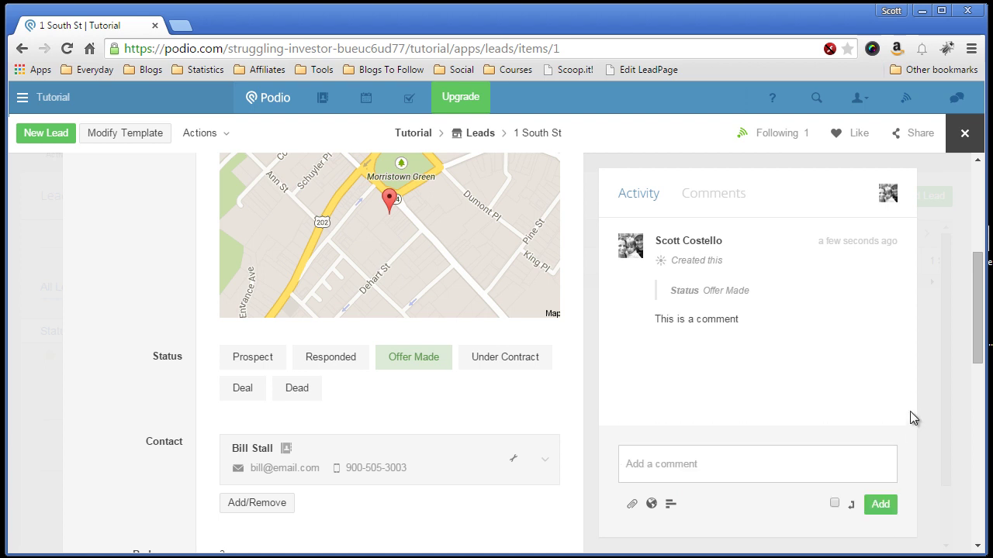
scroll(944, 375, "up", 1)
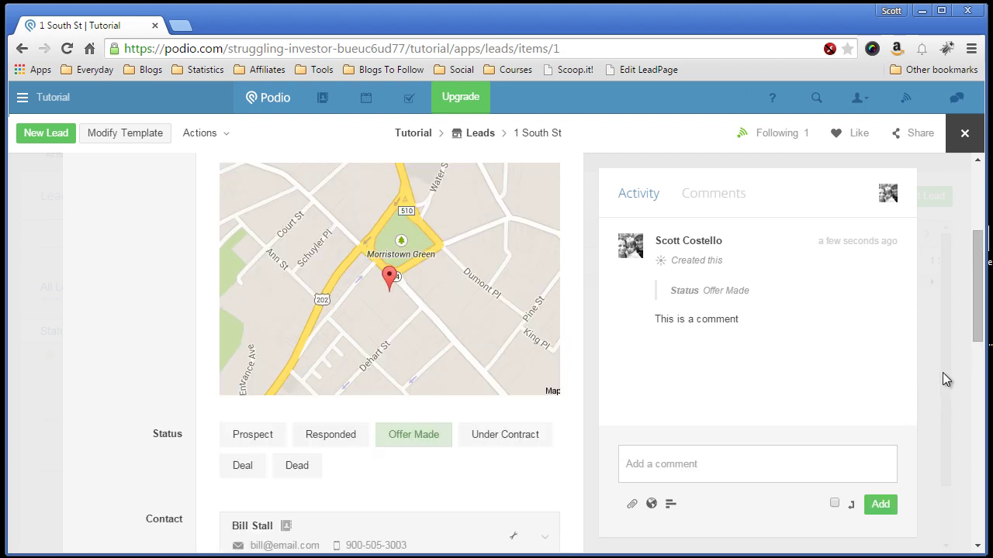
scroll(979, 314, "up", 2)
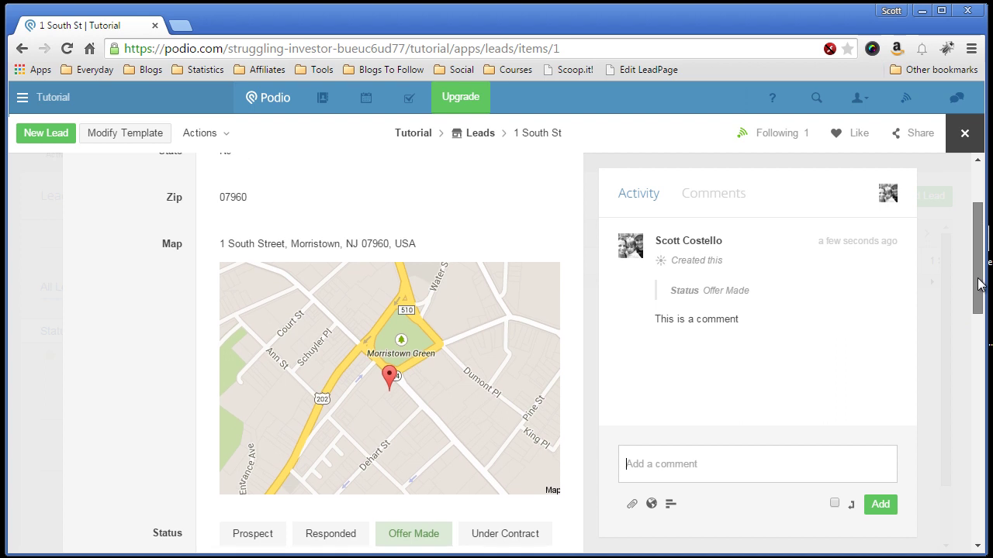
mouse_move(749, 348)
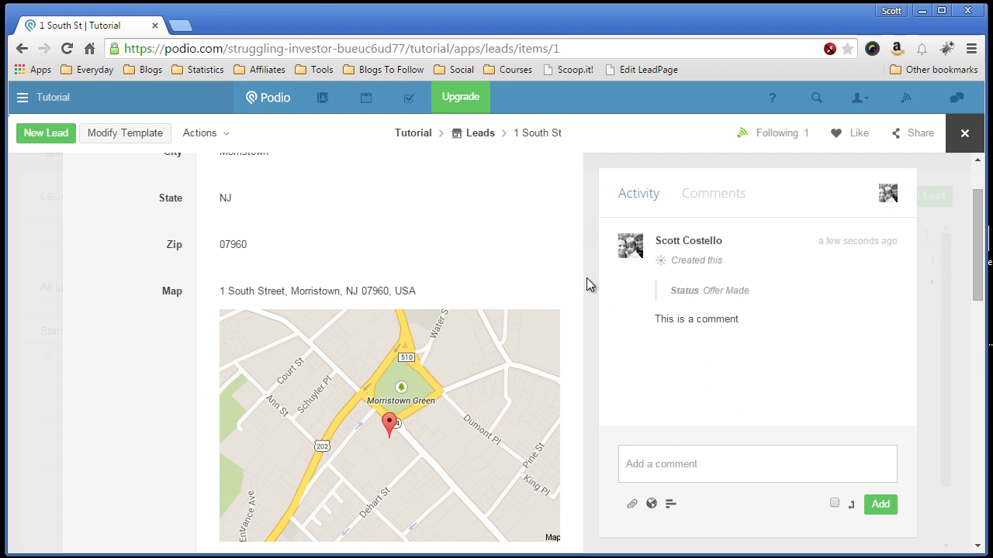
scroll(590, 235, "down", 3)
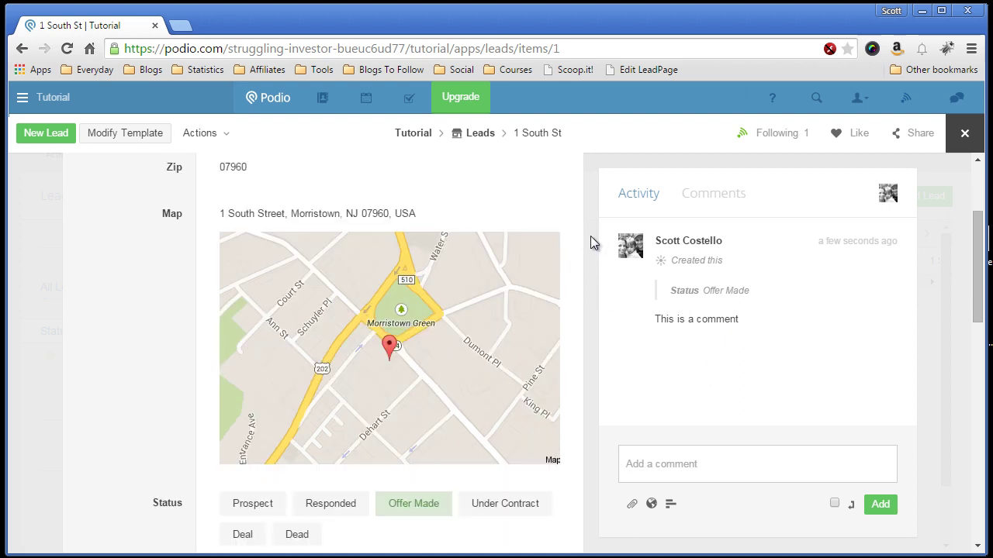
scroll(590, 235, "up", 4)
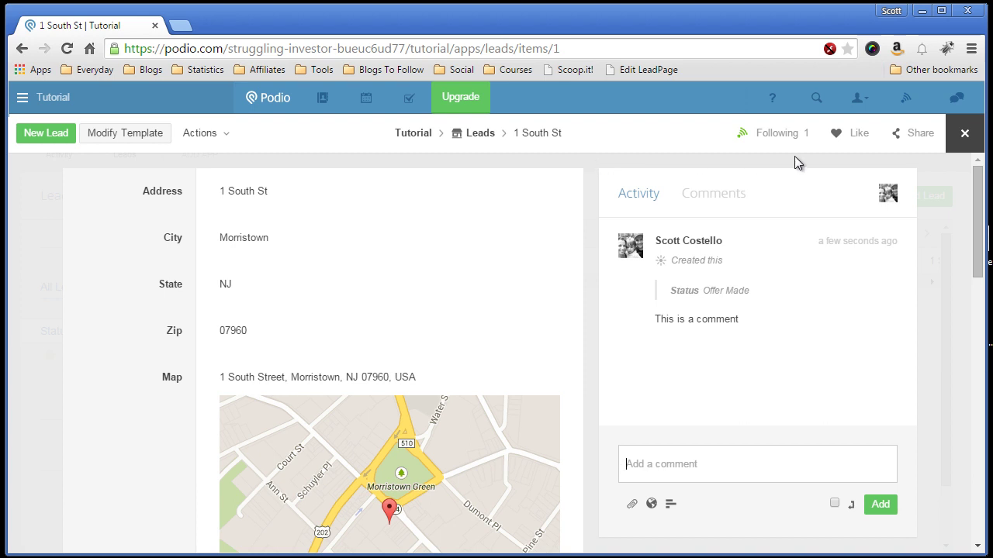
Step: Close the lead and switch the Leads list to Badge layout
left_click(964, 133)
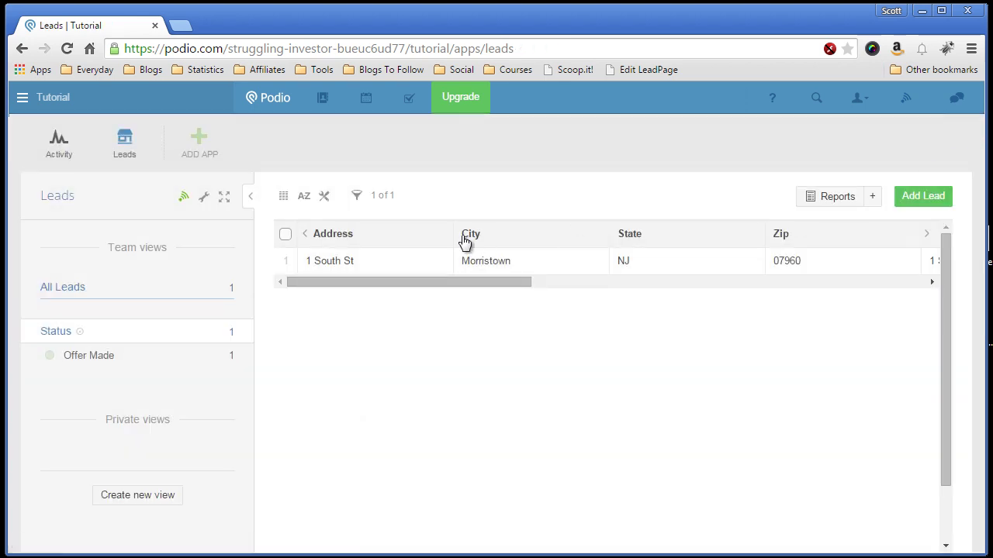
left_click(284, 199)
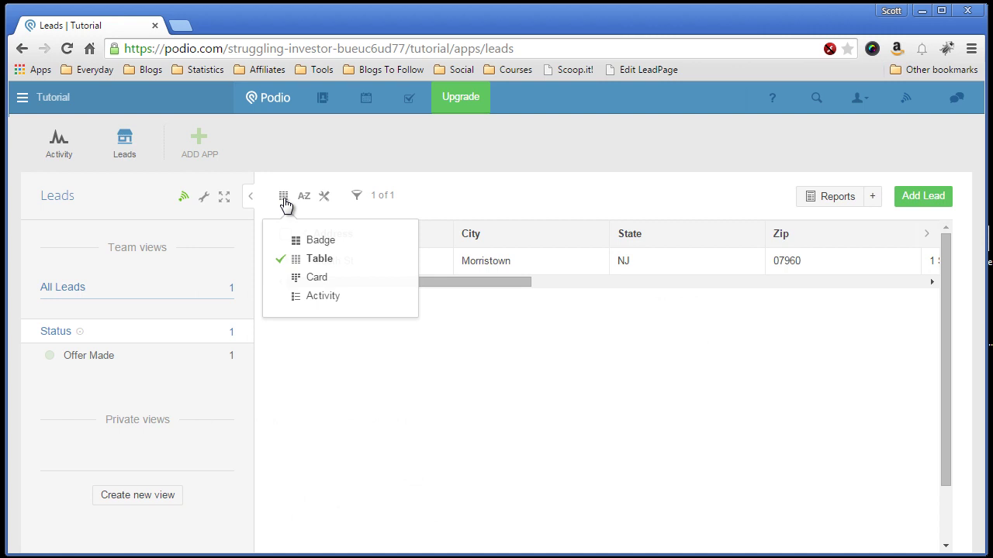
left_click(329, 243)
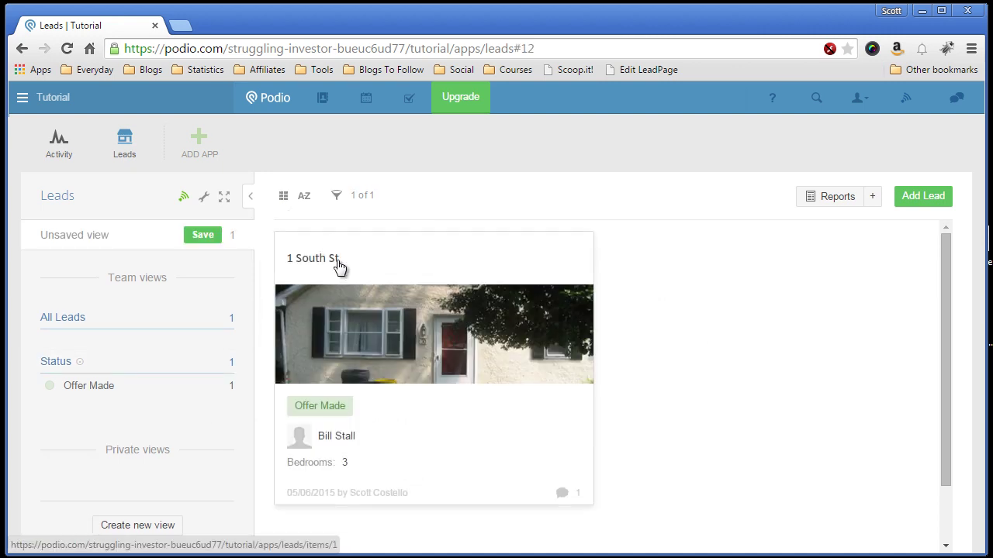
Step: Browse the badge cards, then return the Leads list to Table layout
scroll(642, 314, "down", 1)
scroll(640, 314, "up", 1)
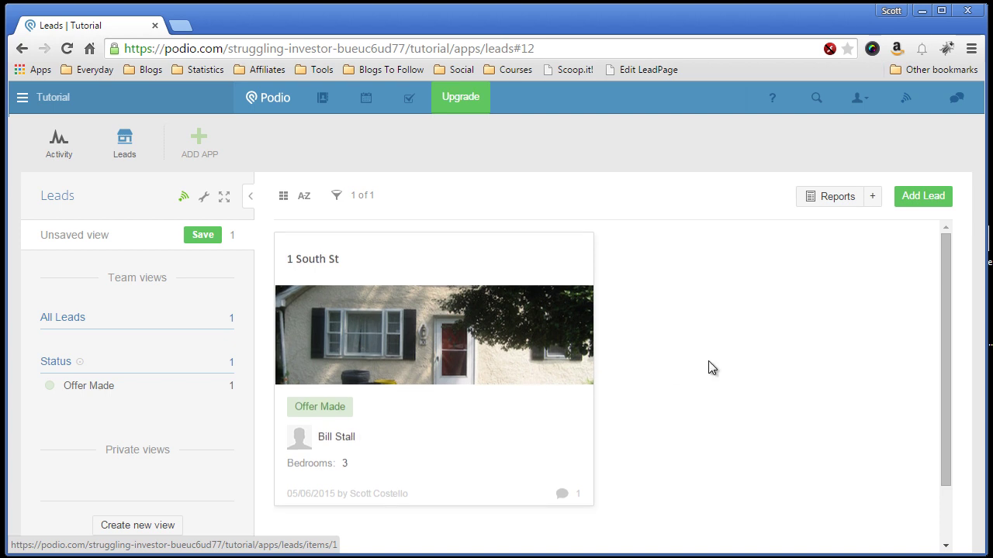
scroll(729, 363, "down", 1)
scroll(713, 359, "up", 1)
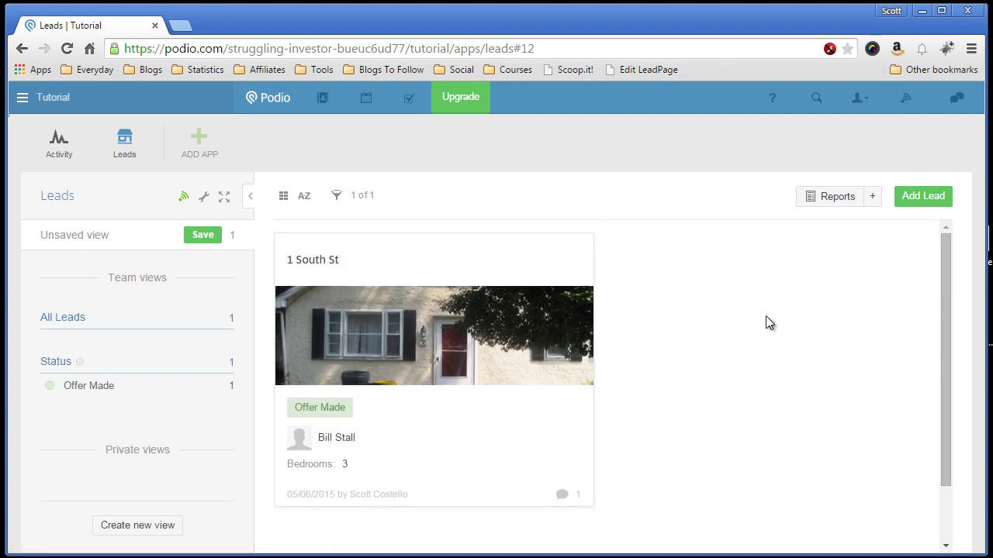
left_click(283, 197)
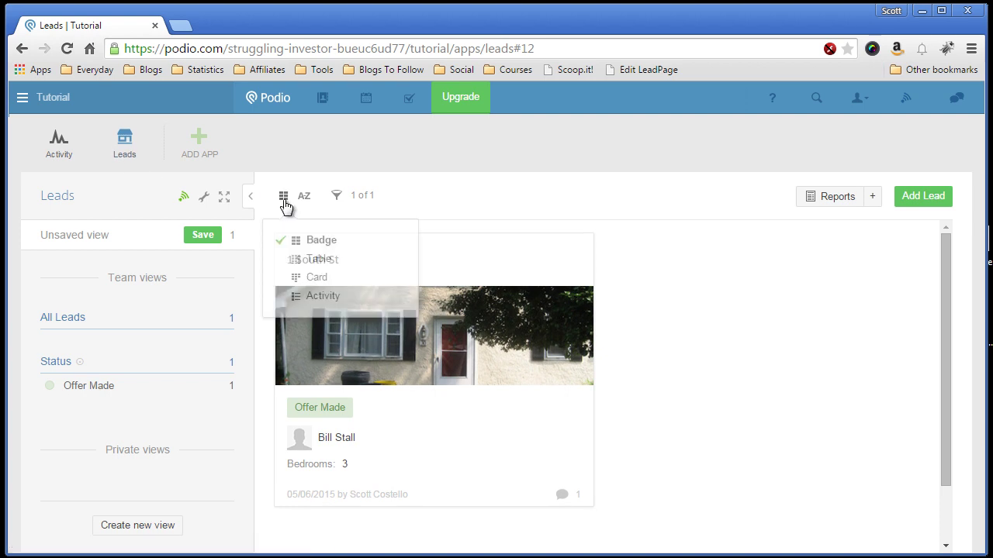
left_click(321, 261)
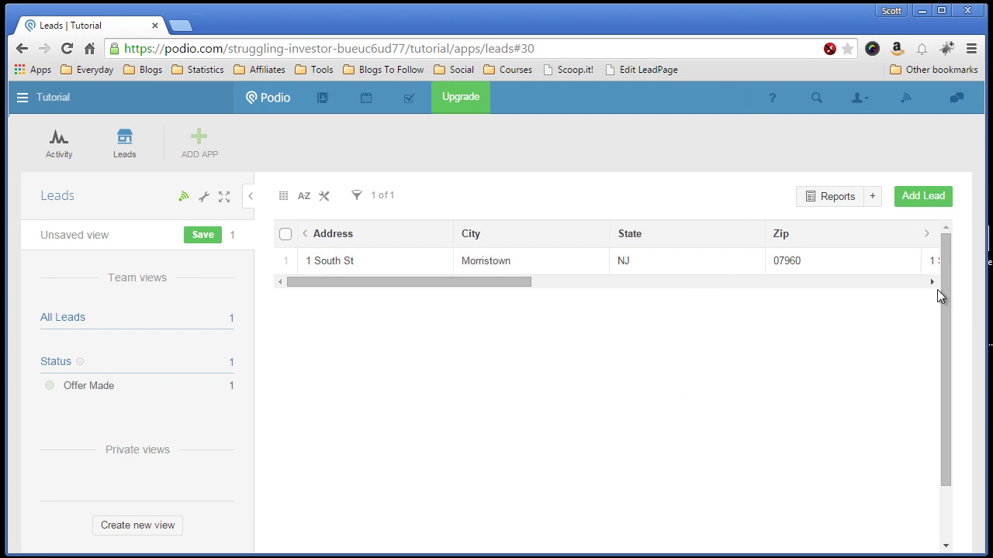
Step: Hide the Map, Contact, Bedrooms, Bathrooms, Asking Price, Image and State columns in the Leads table
left_click_drag(524, 285, 473, 282)
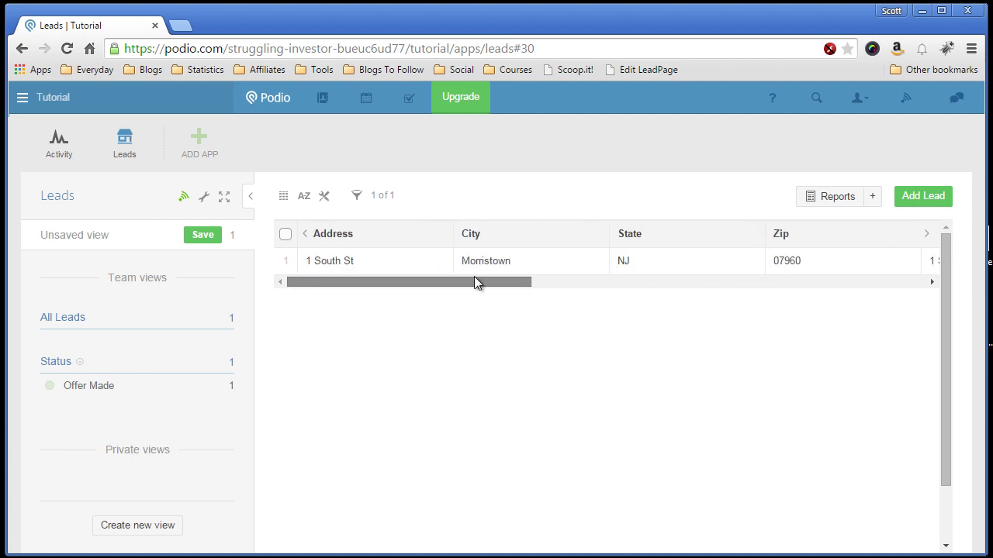
left_click(325, 199)
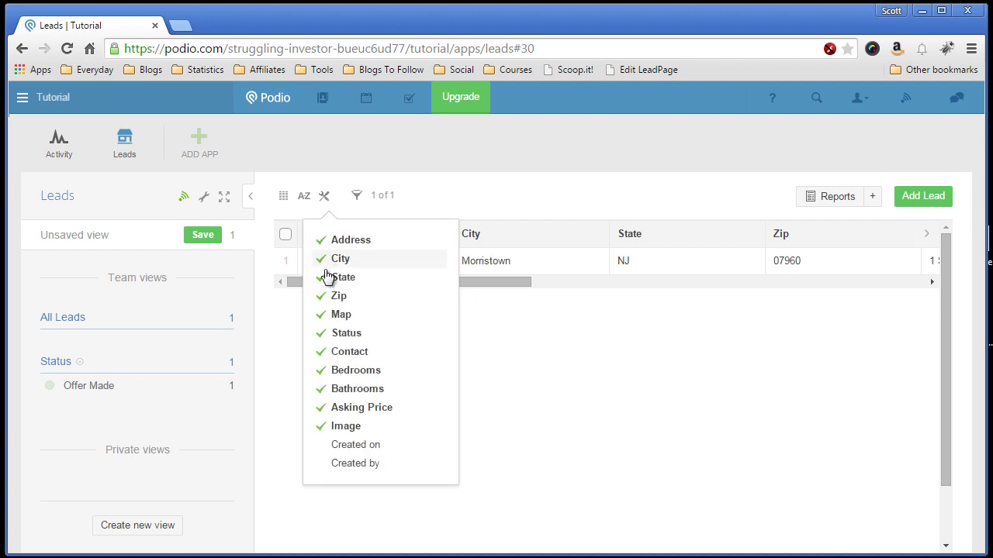
left_click(322, 316)
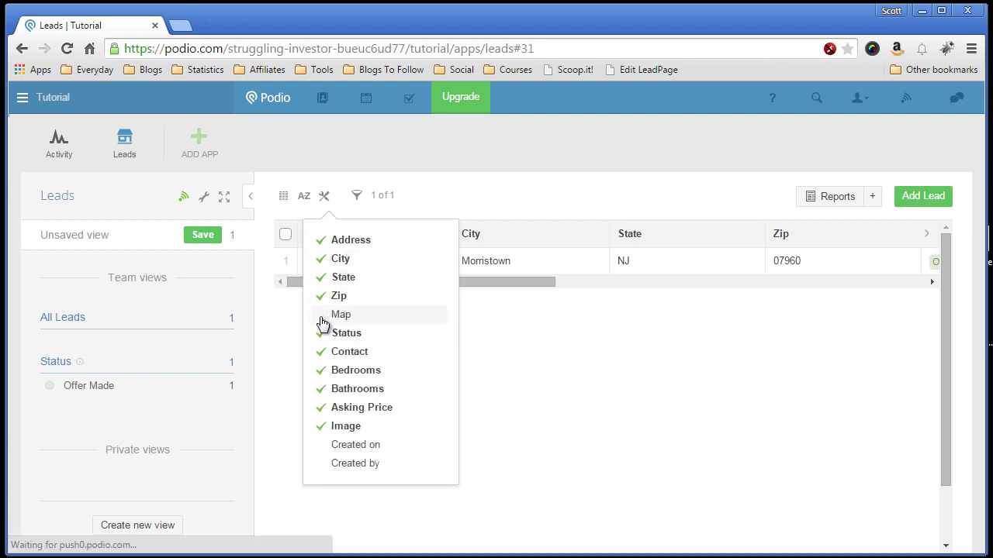
left_click(322, 352)
left_click(322, 372)
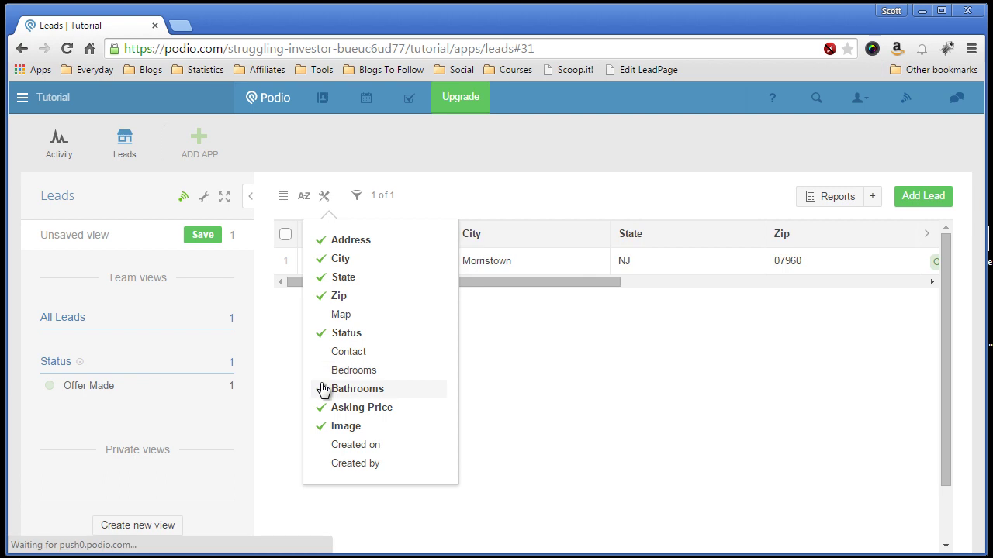
left_click(321, 390)
left_click(322, 409)
left_click(322, 426)
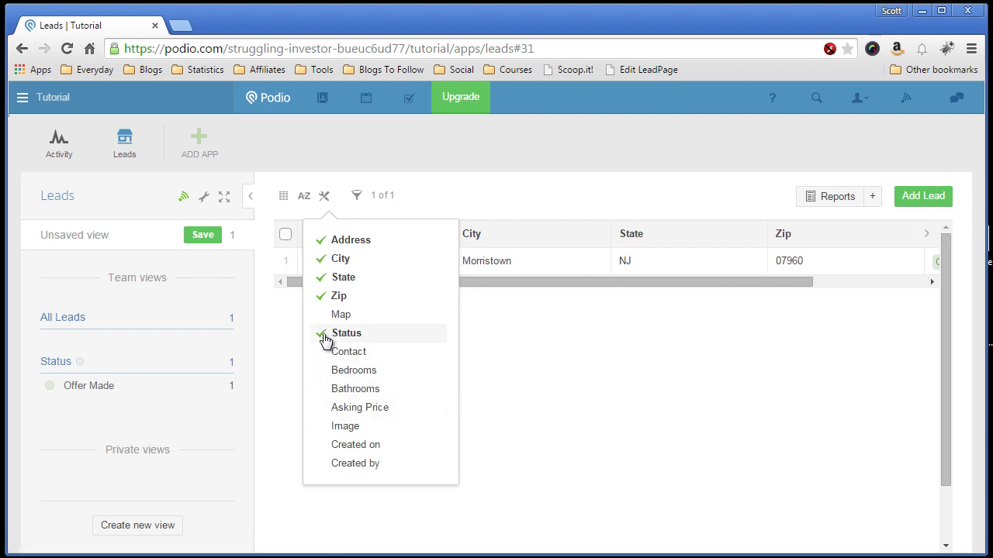
left_click(322, 280)
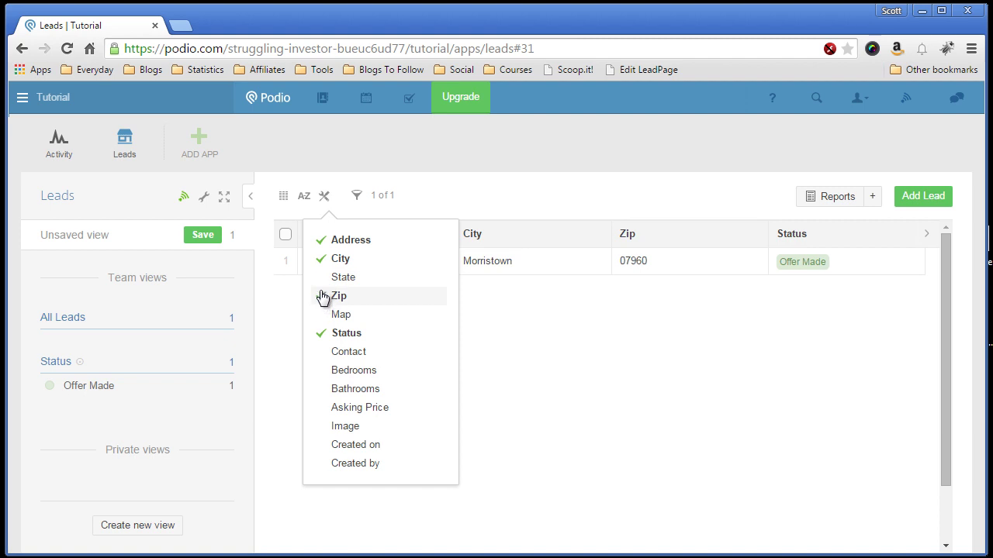
left_click(542, 199)
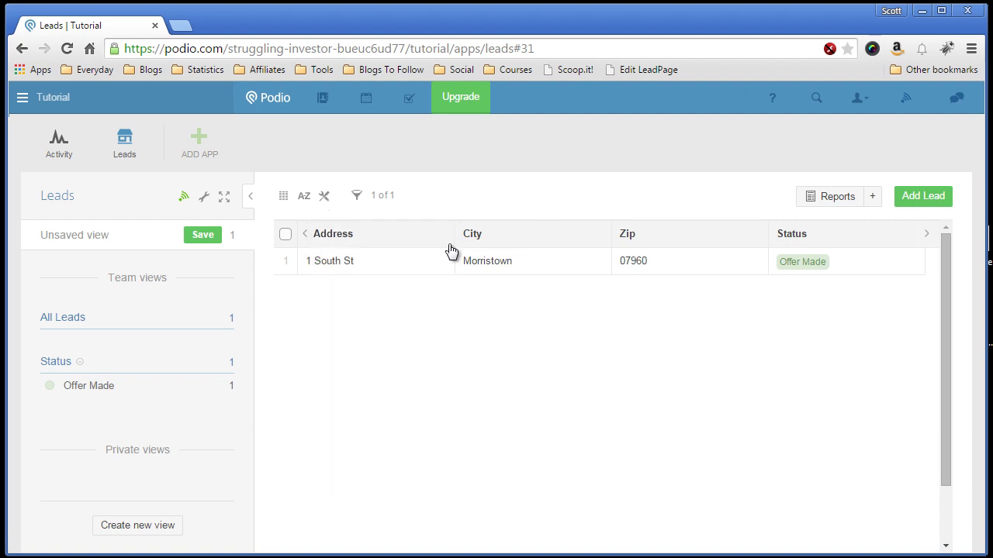